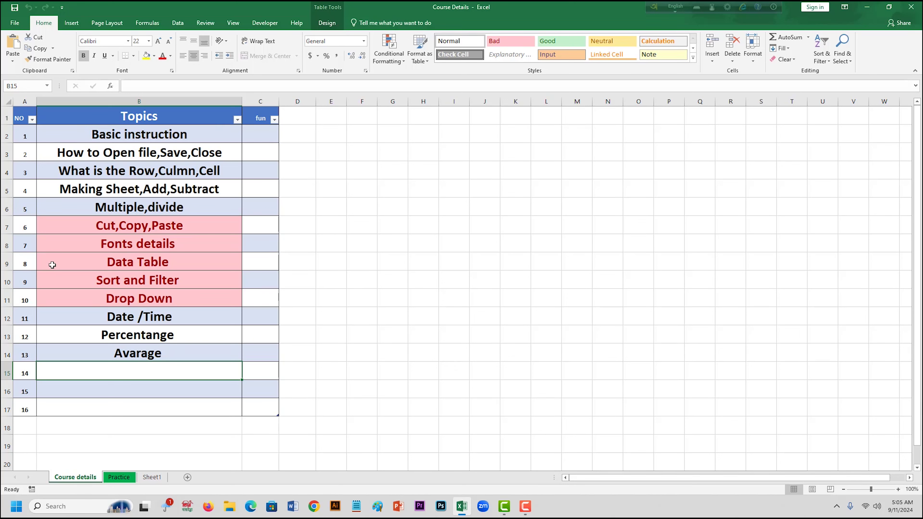
- Look over the first five course topics, the stock management table on Sheet1, and the Cut,Copy,Paste topic in Course details
drag(25, 133, 180, 213)
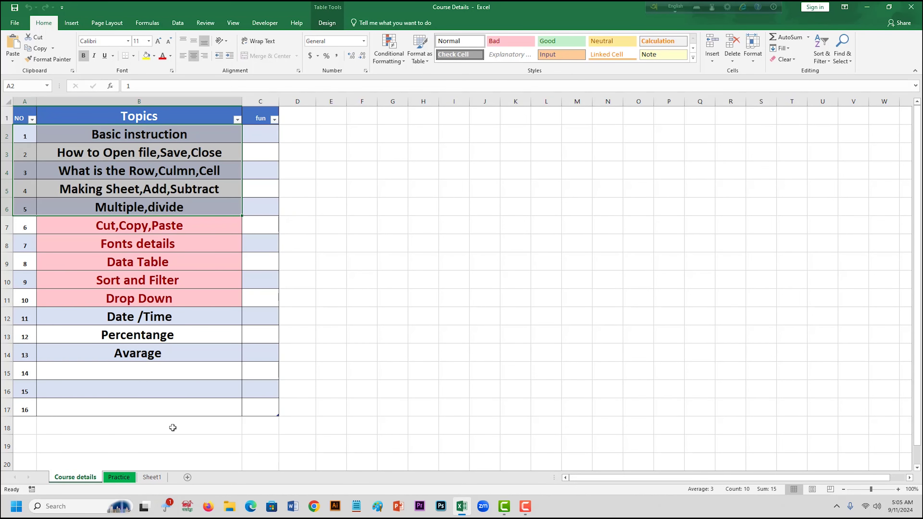
click(153, 478)
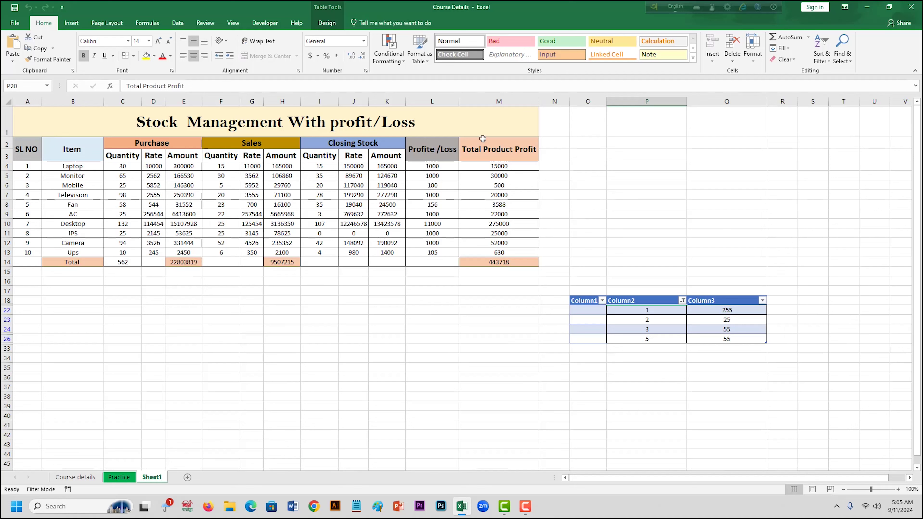
click(500, 127)
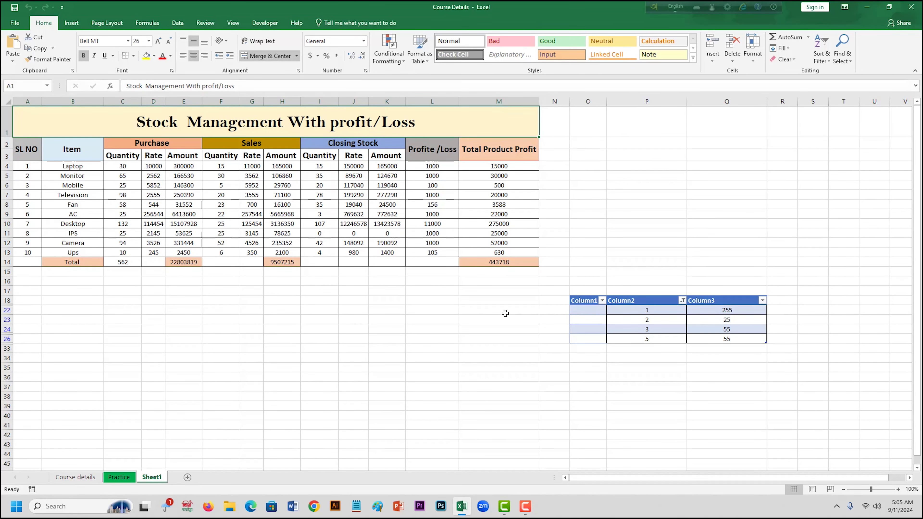
click(84, 479)
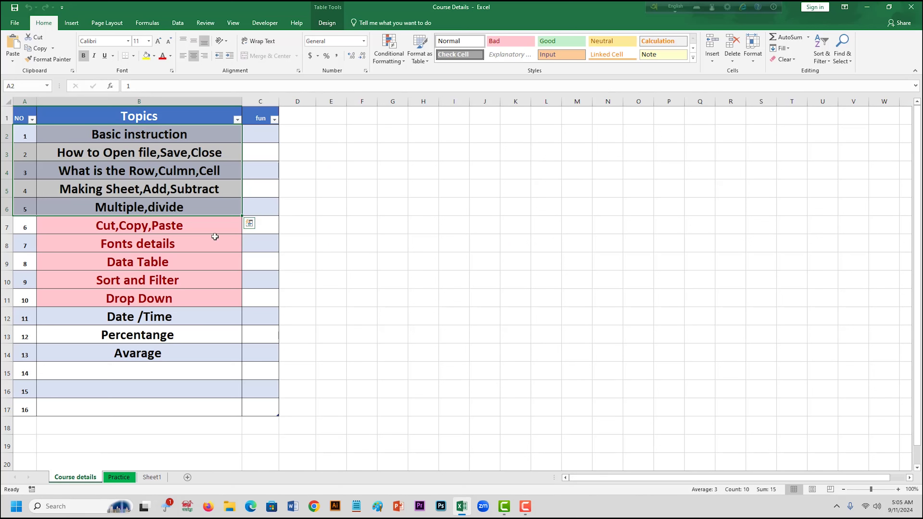
click(216, 228)
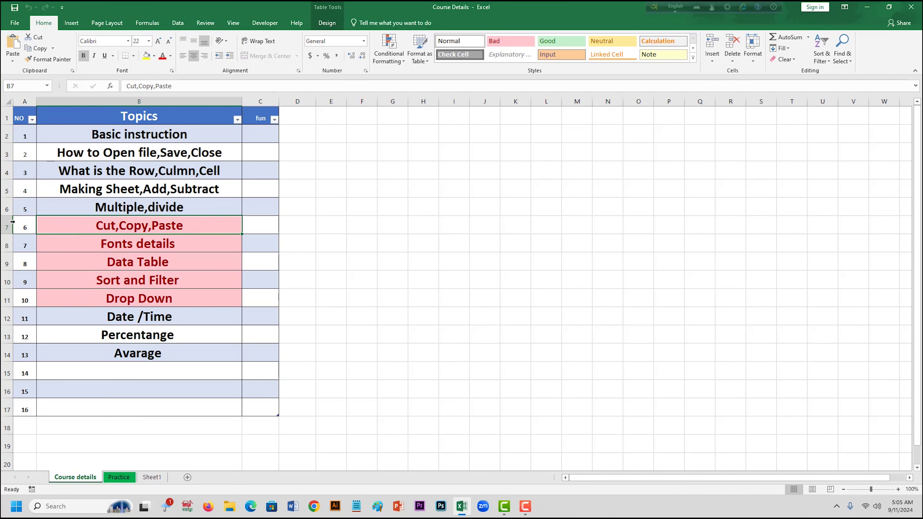
drag(22, 222, 24, 241)
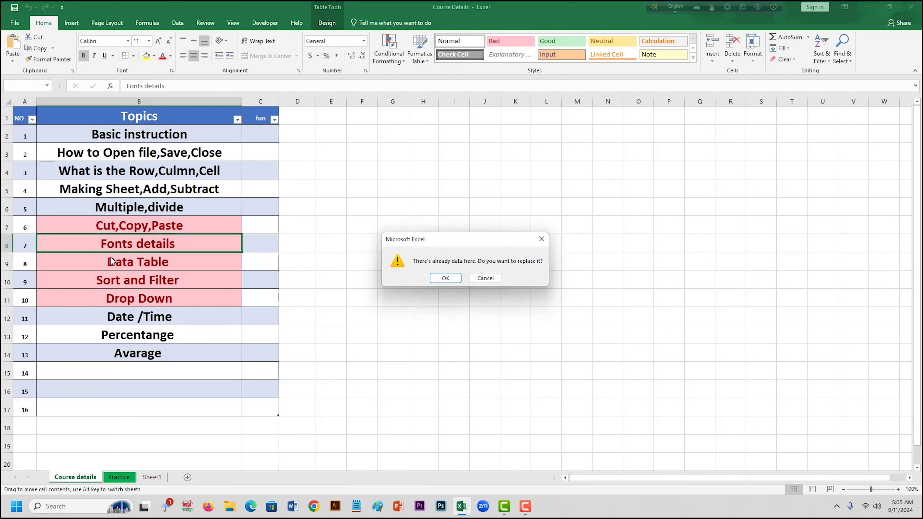
click(542, 238)
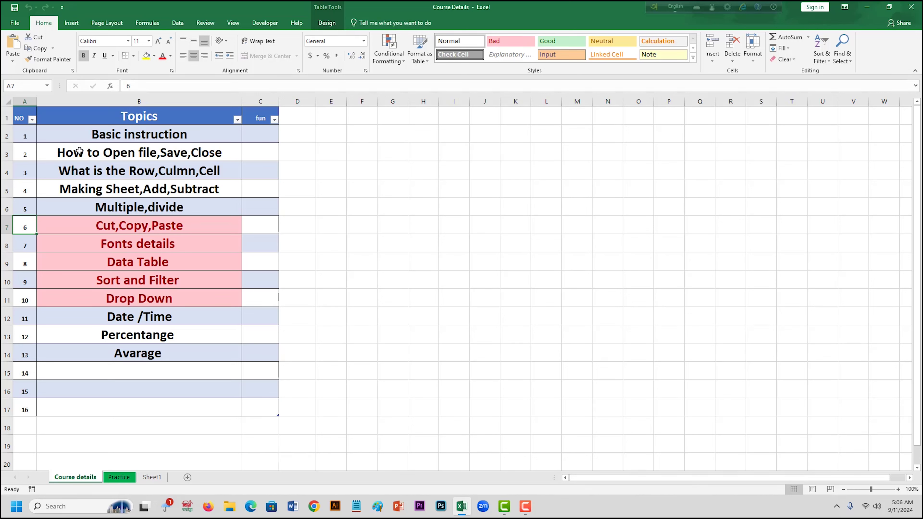
- Filter the NO column of the Course details table to show only number 1
click(32, 120)
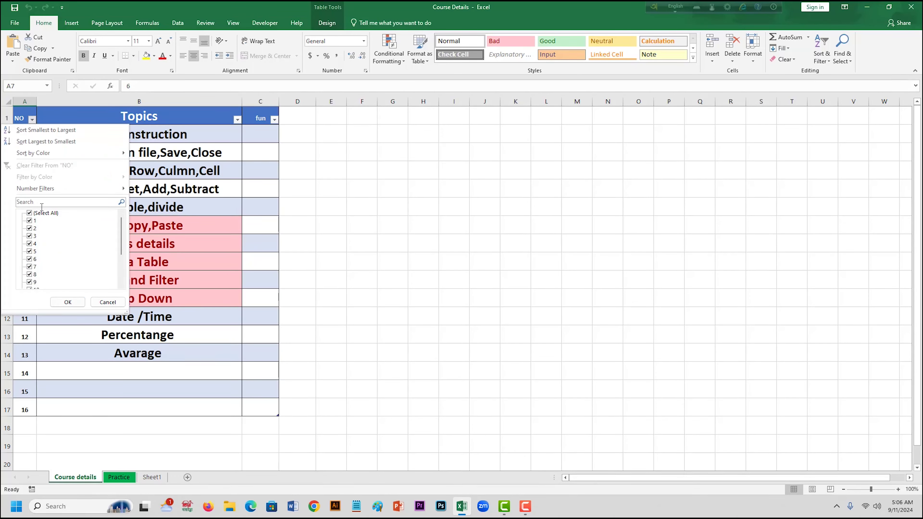
click(30, 213)
click(32, 119)
click(32, 119)
click(31, 213)
click(31, 221)
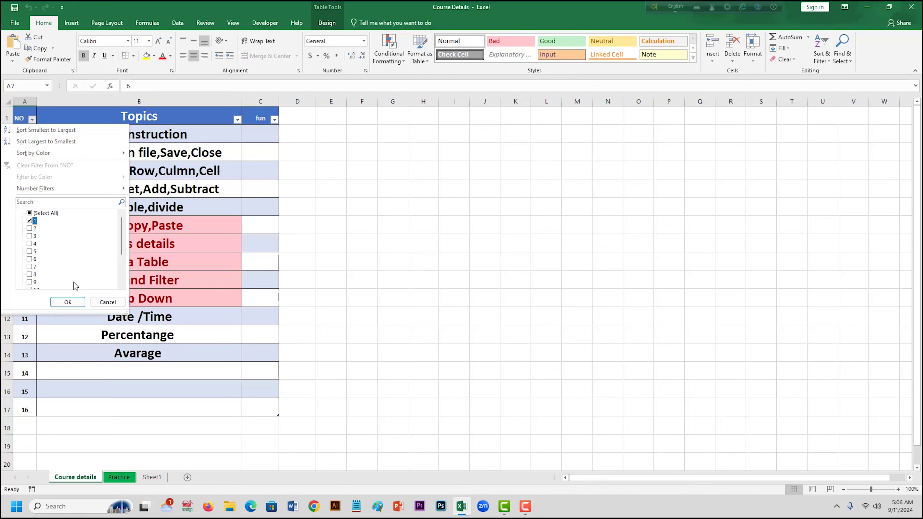
click(68, 302)
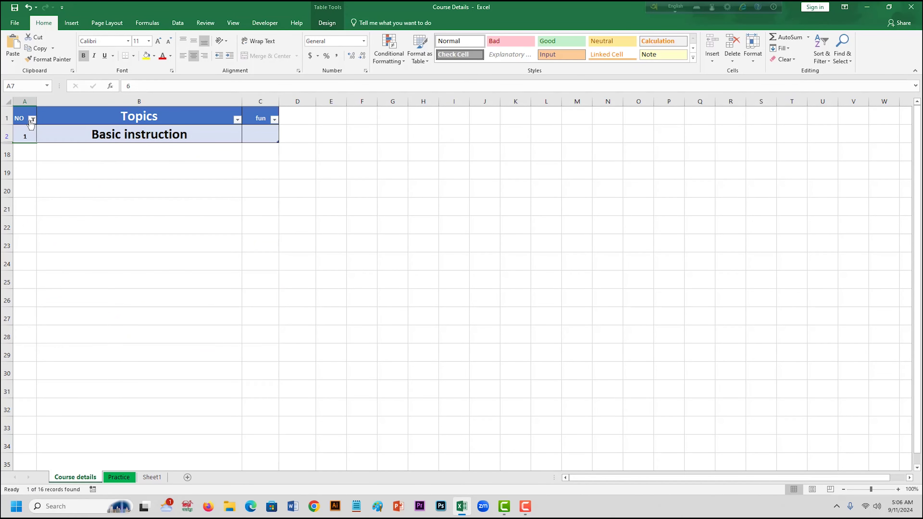
- Restore all rows in the Course details table by reselecting every value in the NO filter
click(32, 120)
click(210, 196)
click(32, 120)
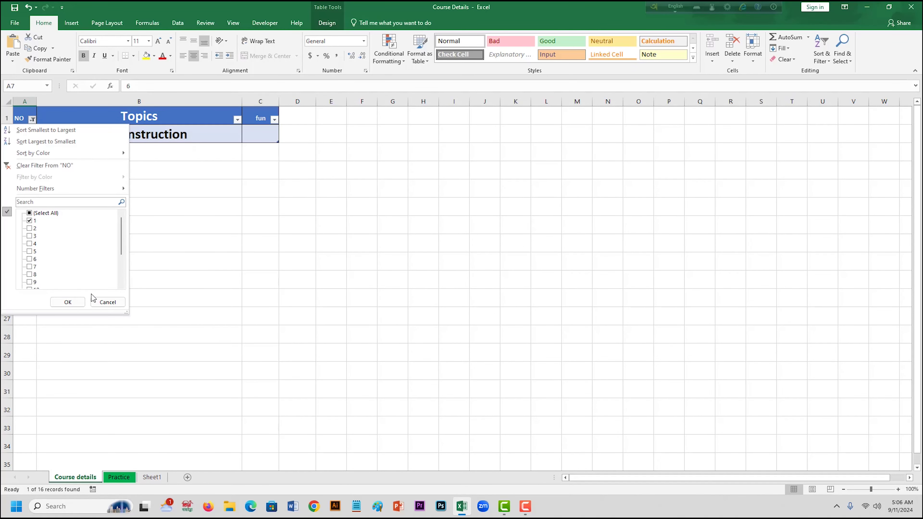
click(68, 302)
- Add a new blank worksheet after Sheet1, and open the Practice sheet
click(152, 477)
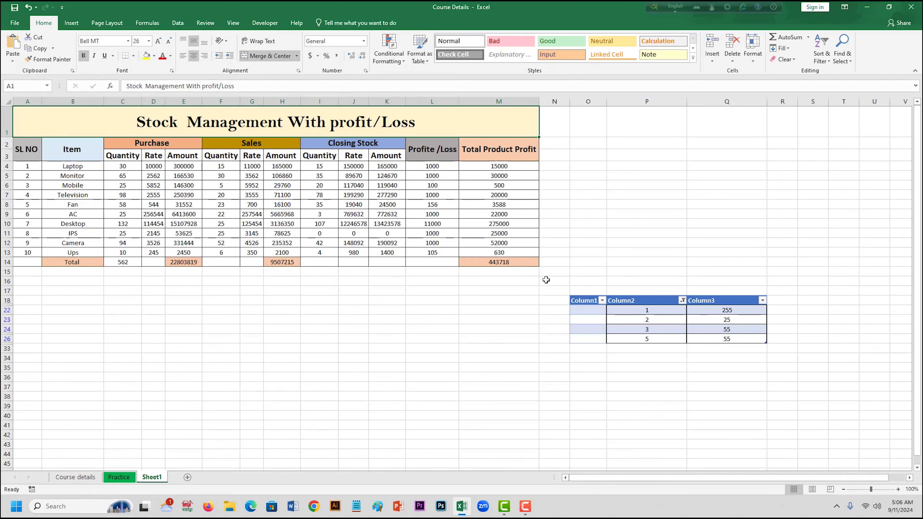
click(187, 477)
click(95, 137)
drag(35, 113, 318, 283)
click(439, 245)
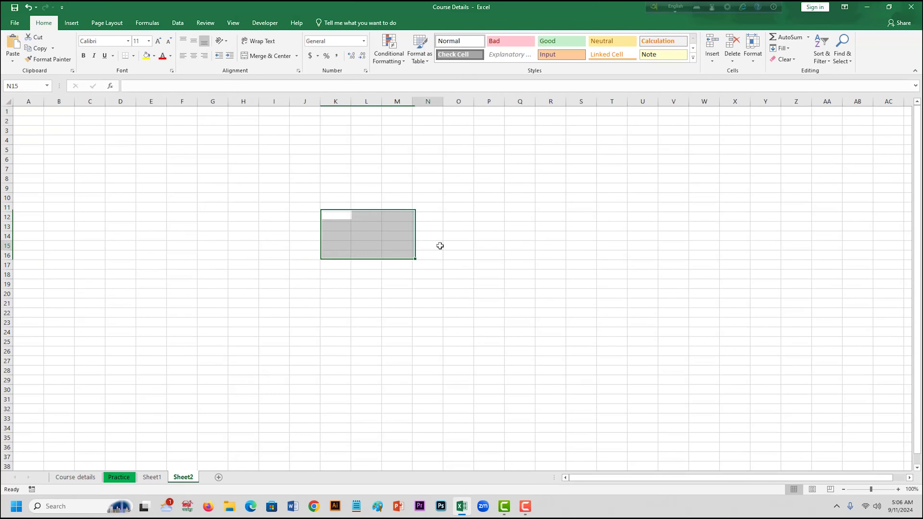
click(78, 477)
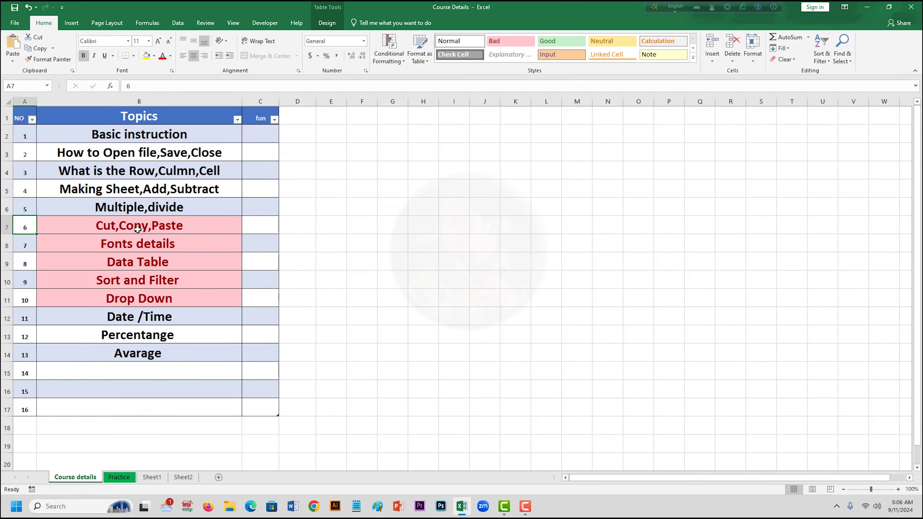
click(182, 477)
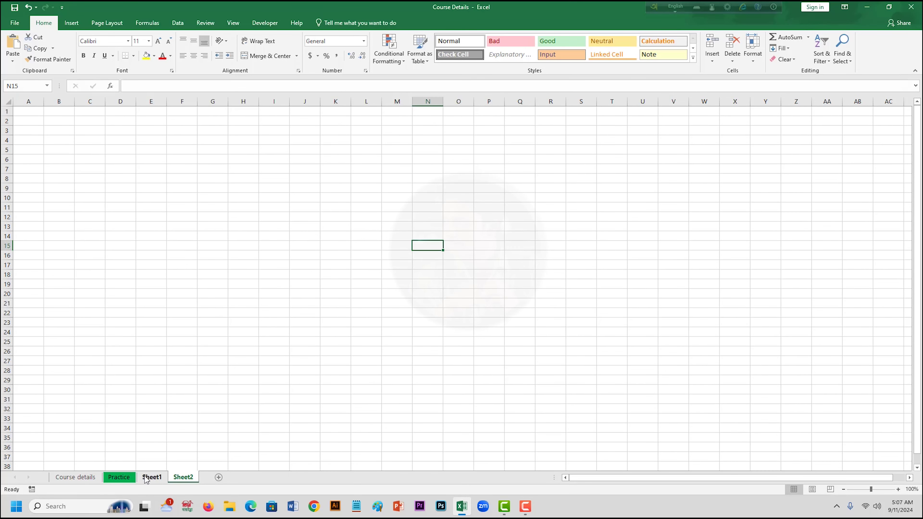
click(128, 479)
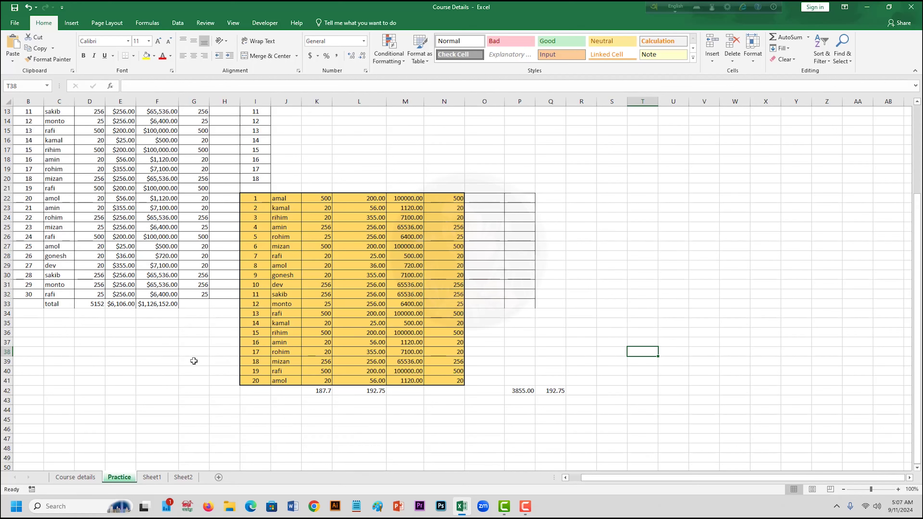
click(107, 142)
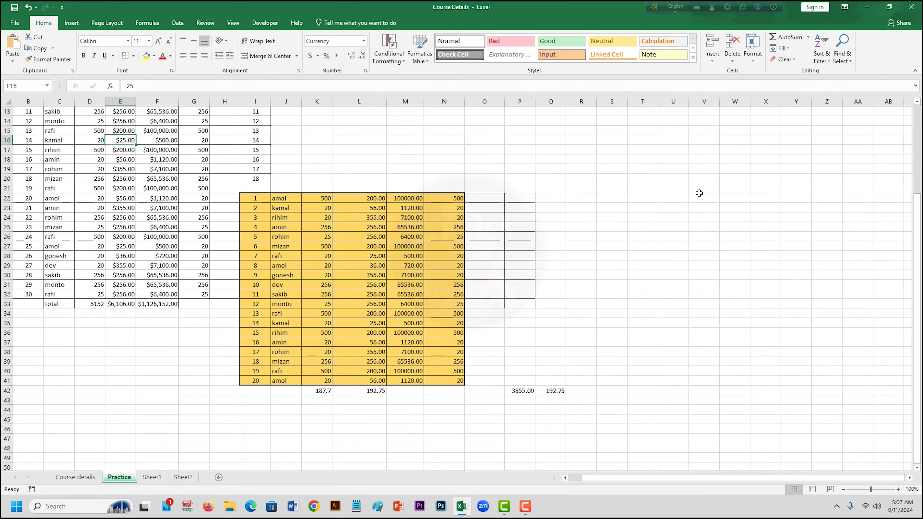
click(25, 112)
drag(36, 117, 92, 147)
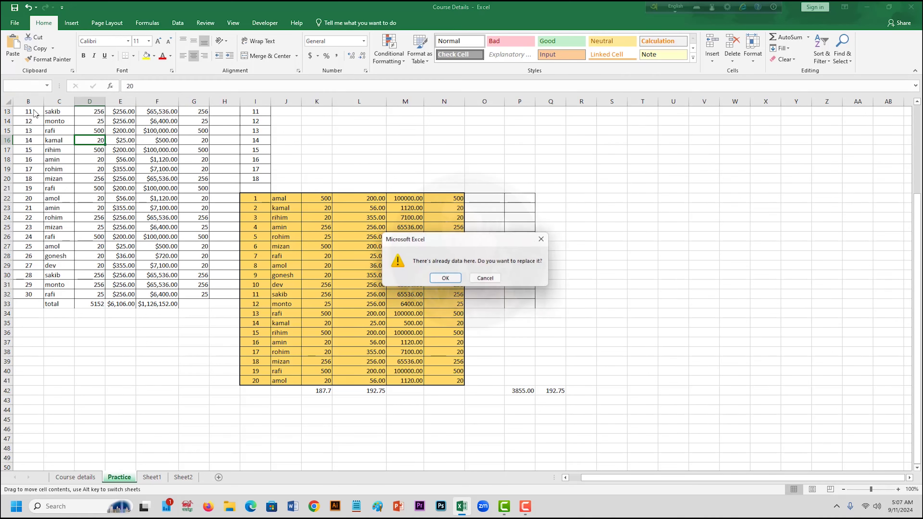
click(545, 235)
click(61, 162)
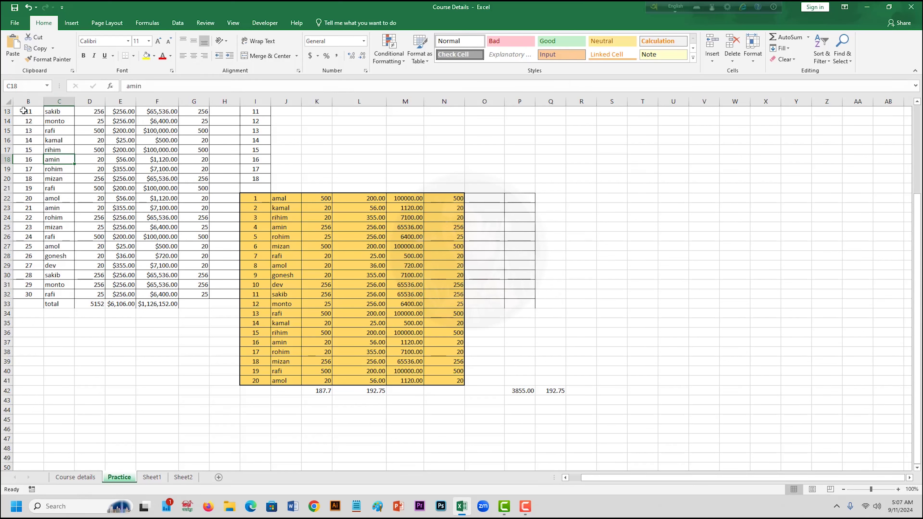
- Copy the range B13:G28 on the Practice sheet, covering entries 11 to 26
click(23, 111)
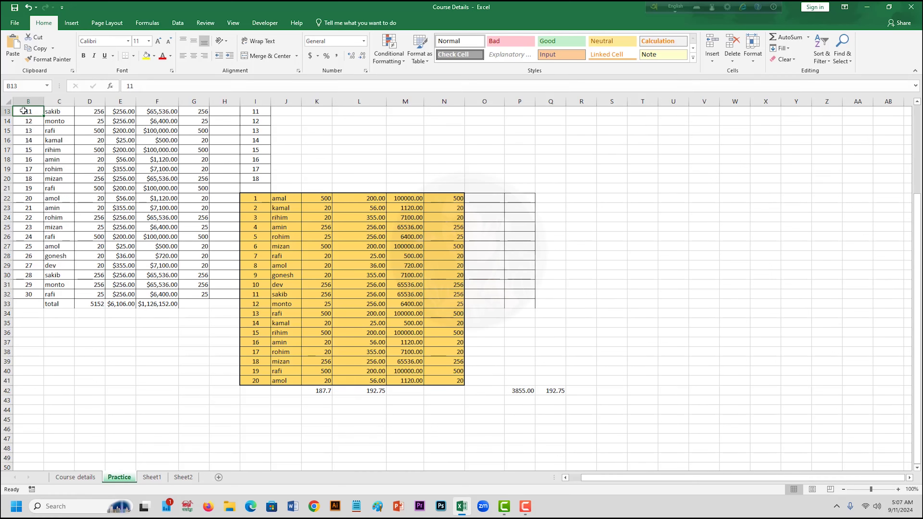
drag(28, 109, 184, 256)
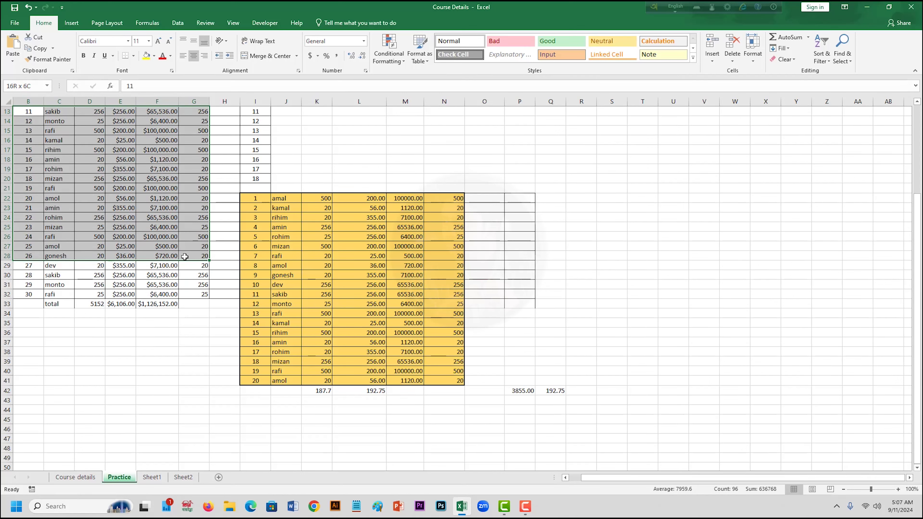
drag(185, 257, 185, 256)
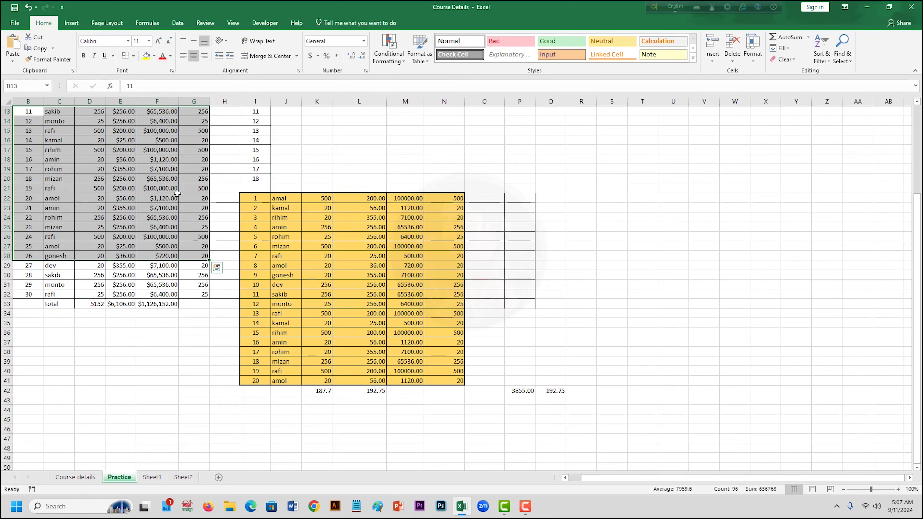
right_click(130, 176)
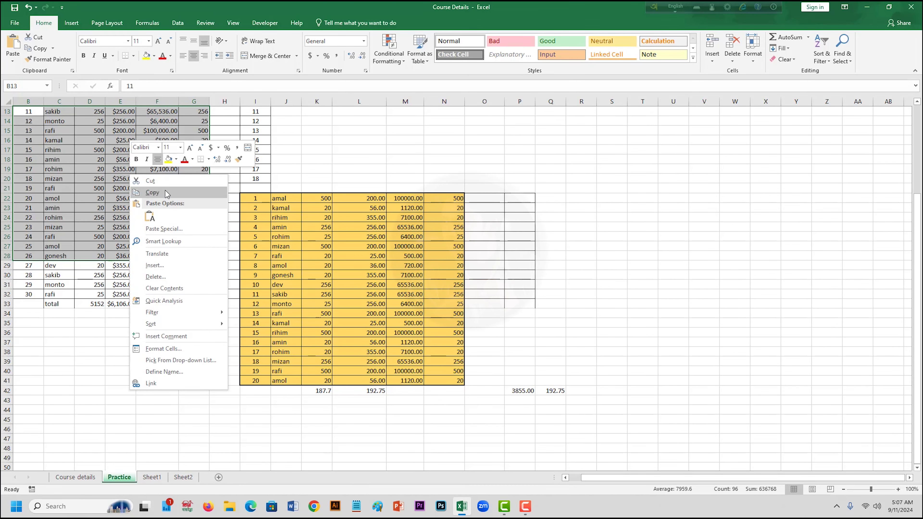
click(179, 191)
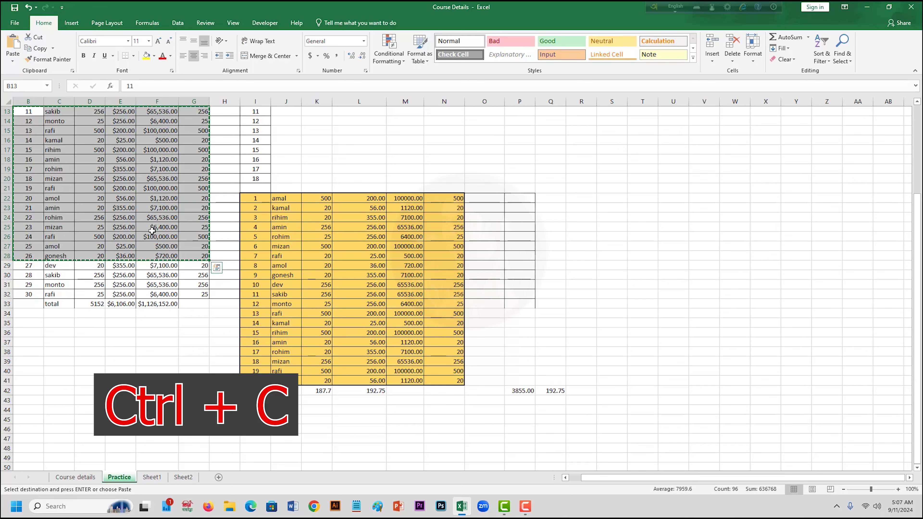
- Paste the copied range into Sheet2 starting at cell B4
click(183, 477)
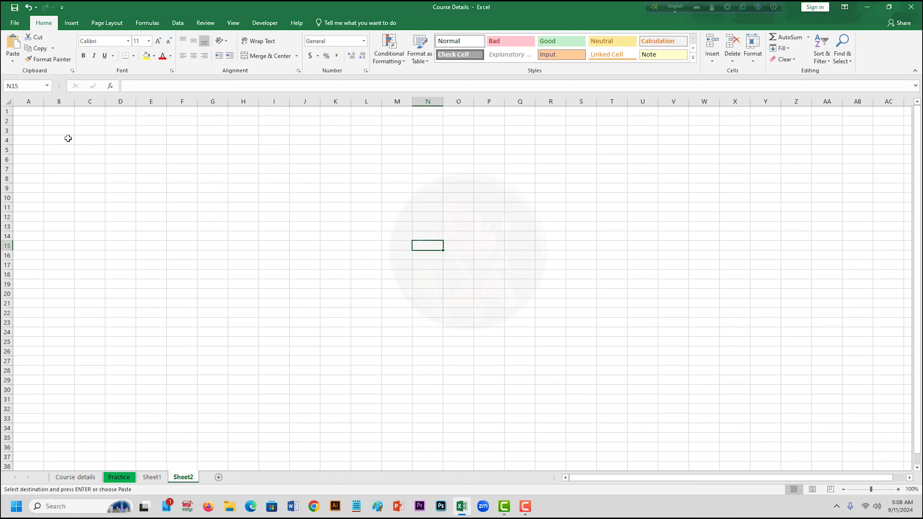
click(30, 114)
click(58, 178)
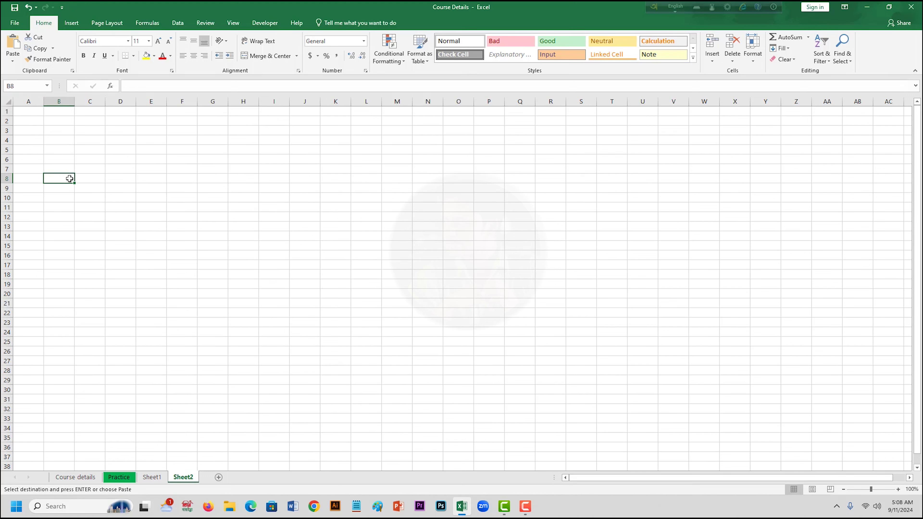
click(63, 143)
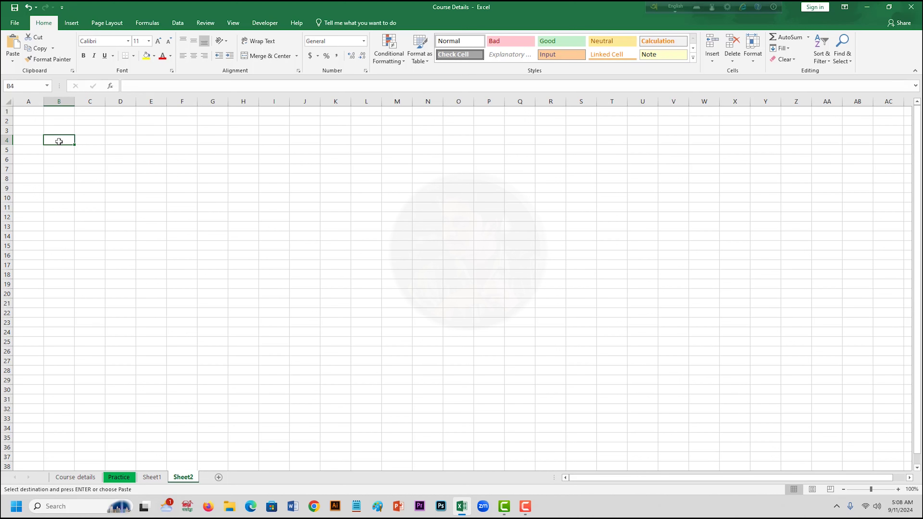
right_click(59, 141)
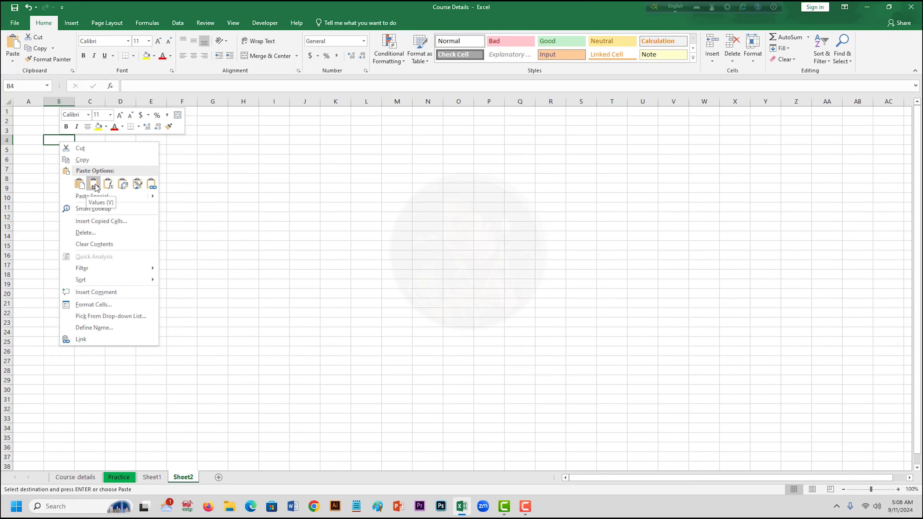
click(80, 186)
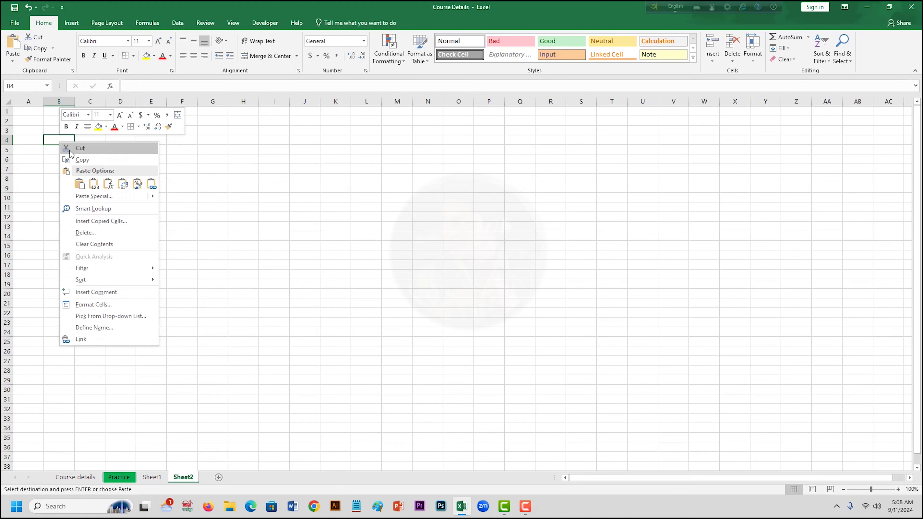
click(80, 185)
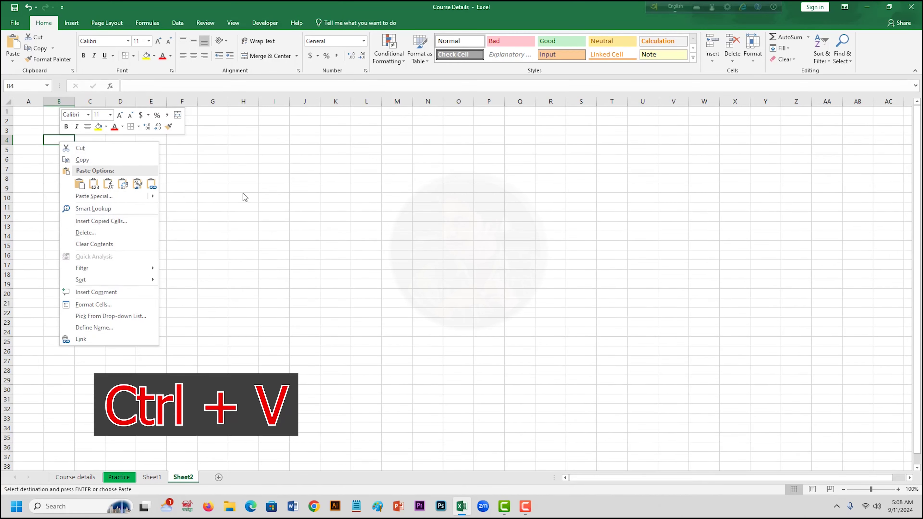
key(Escape)
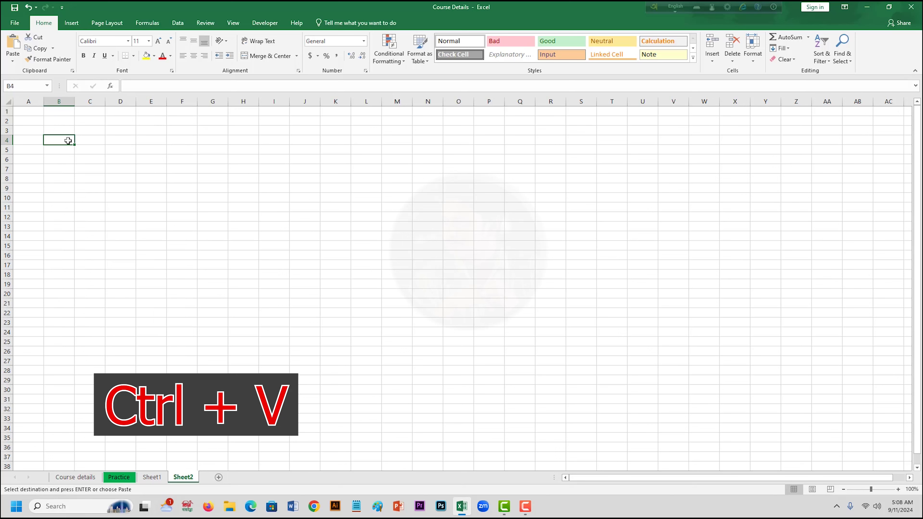
key(ctrl+v)
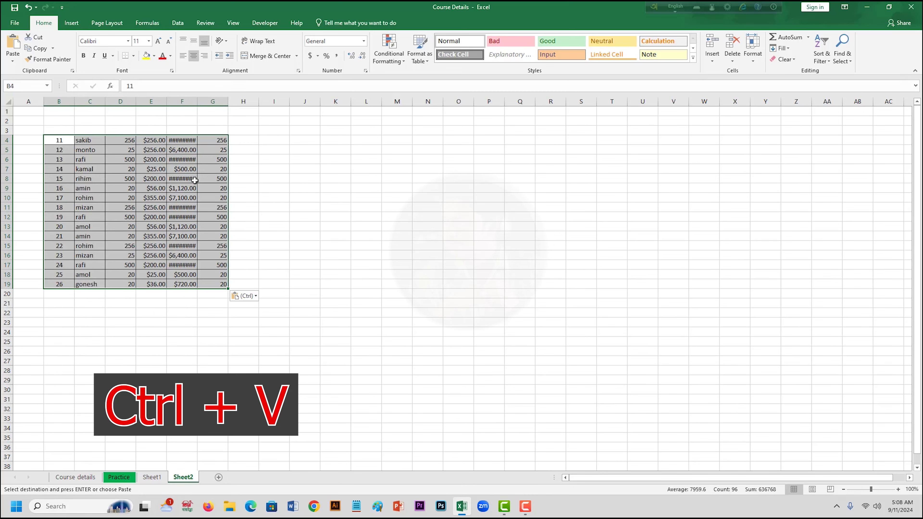
- AutoFit the width of column F on Sheet2 to its contents, and return to the Practice sheet
click(192, 189)
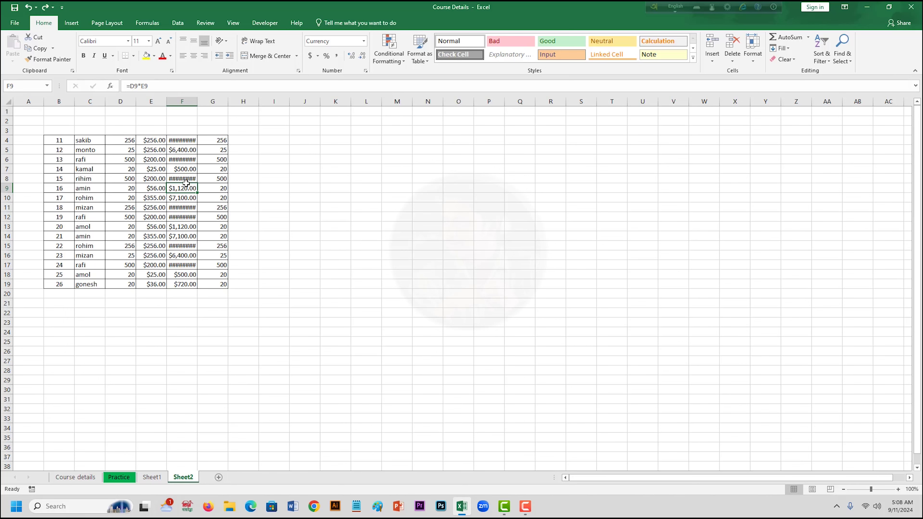
double_click(196, 103)
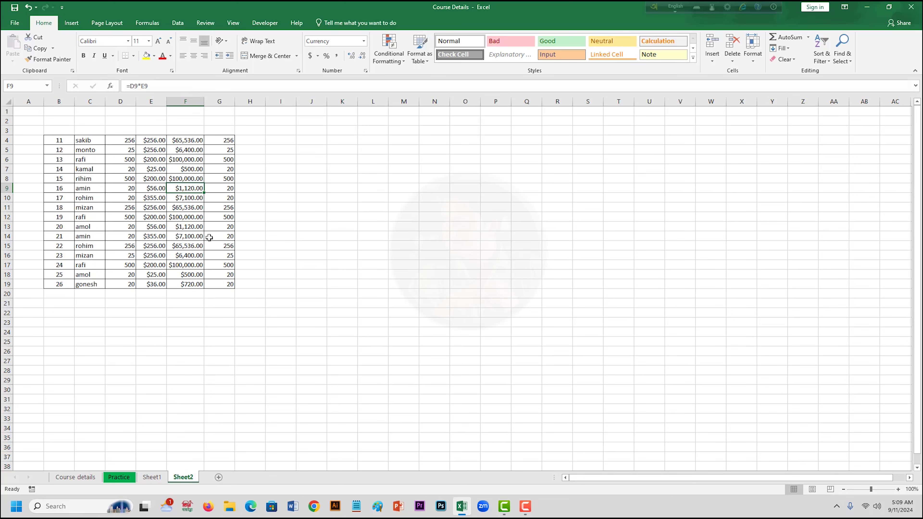
click(117, 477)
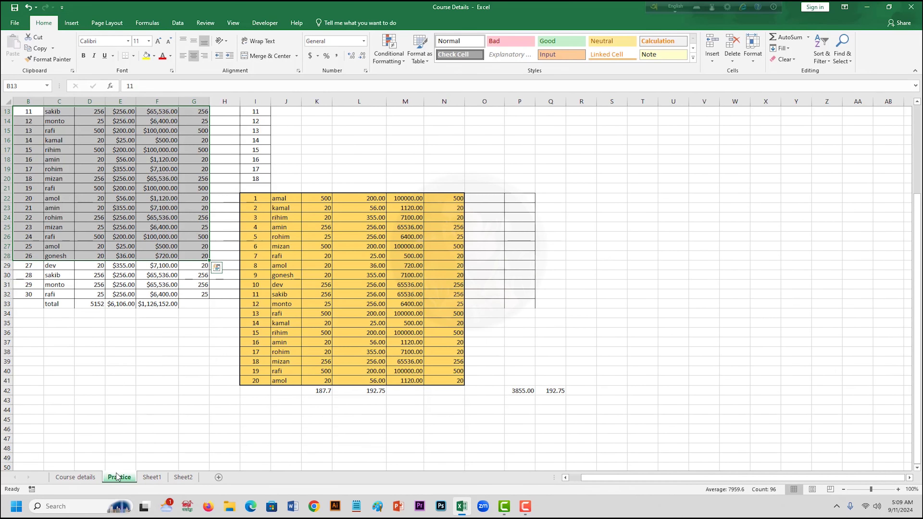
- Compare the pasted entries on Sheet2 with the original entries on the Practice sheet
click(173, 474)
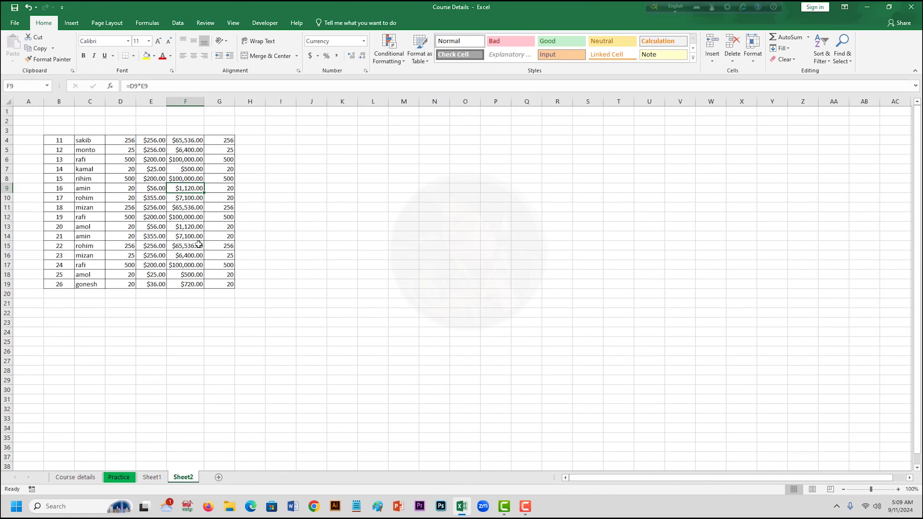
click(120, 478)
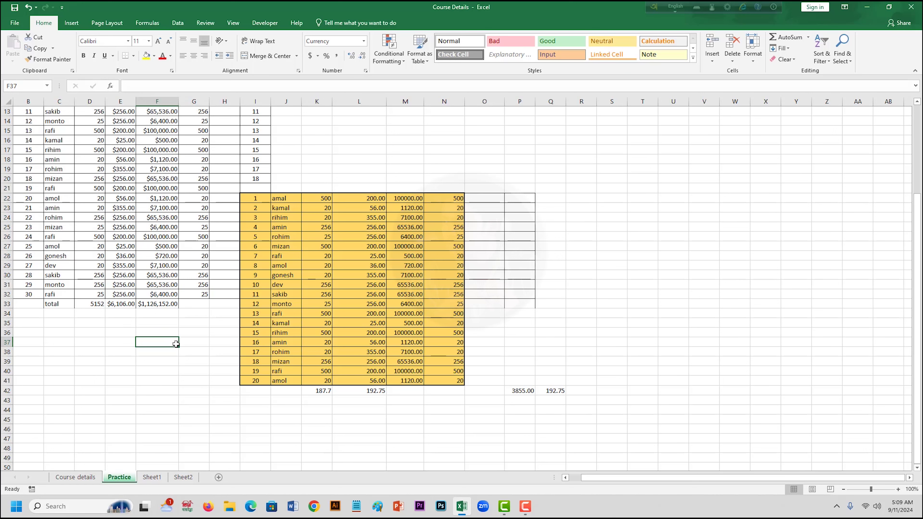
double_click(28, 111)
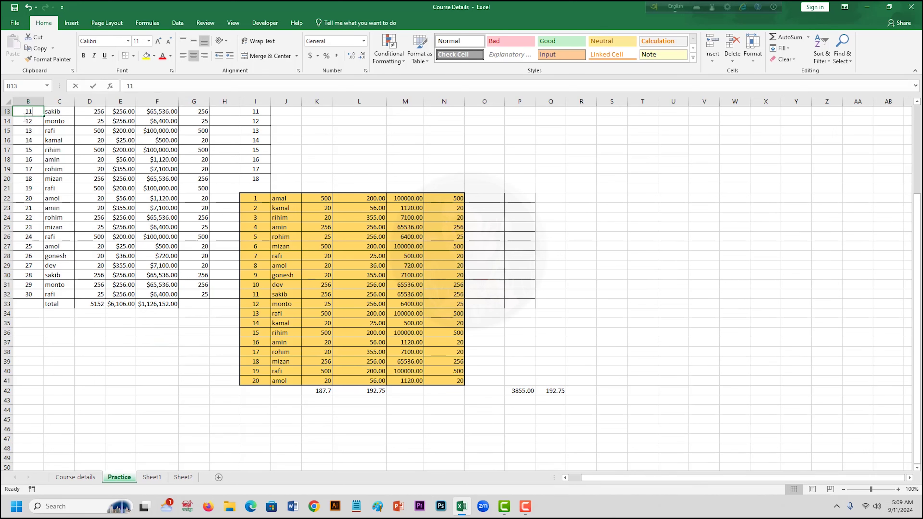
click(78, 235)
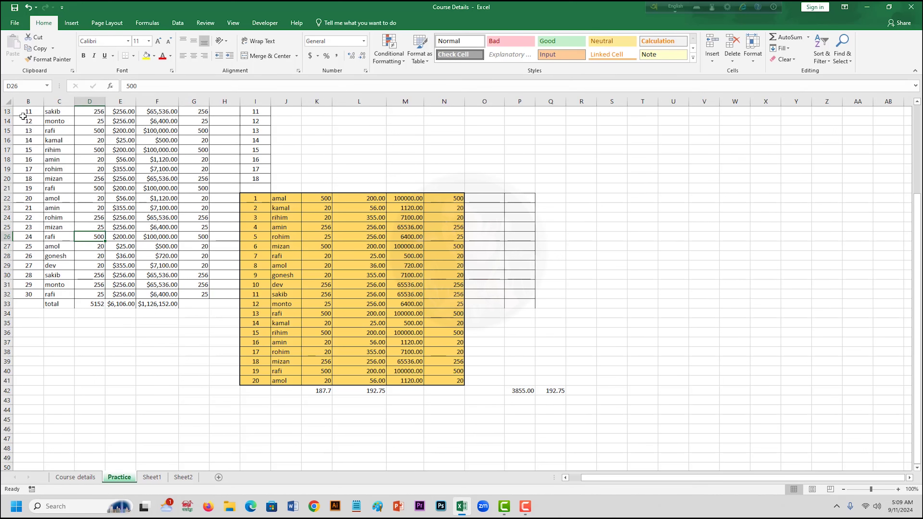
- Cut the range B13:G33 on the Practice sheet, covering entries 11 to 30 and the total row
drag(20, 111, 199, 305)
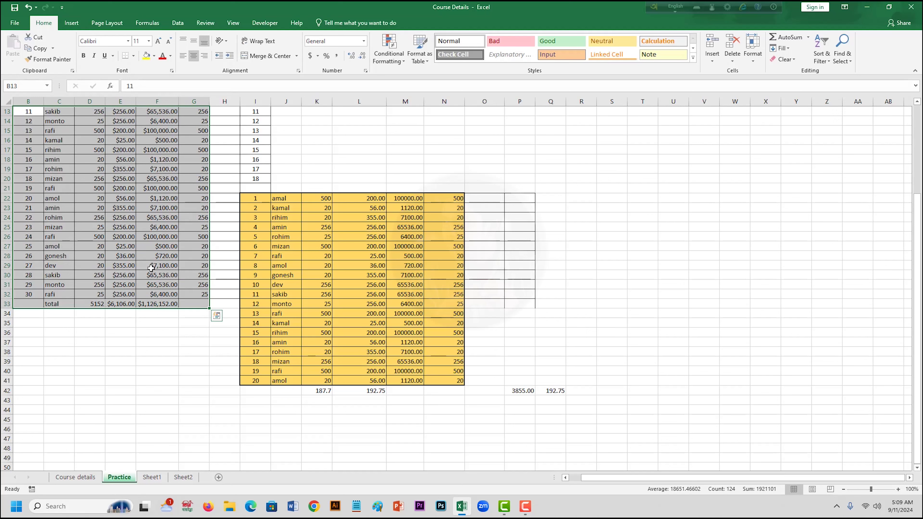
right_click(138, 222)
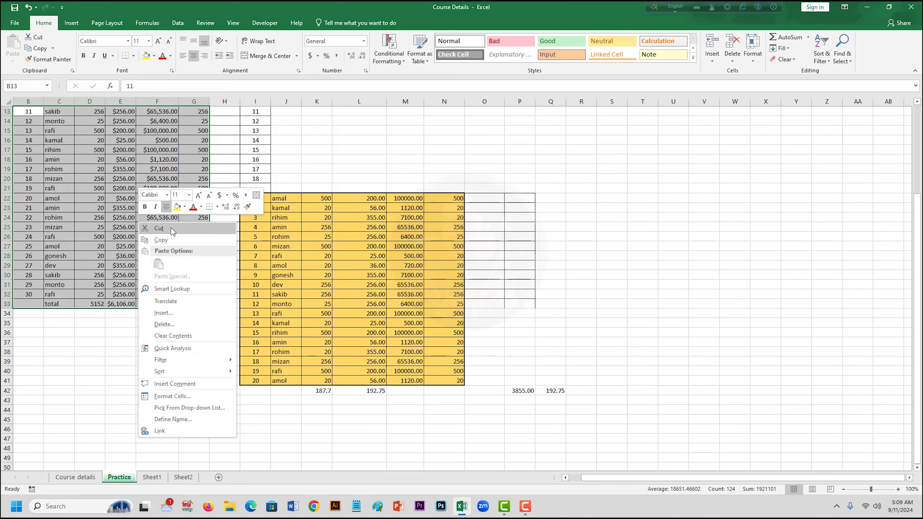
key(ctrl+x)
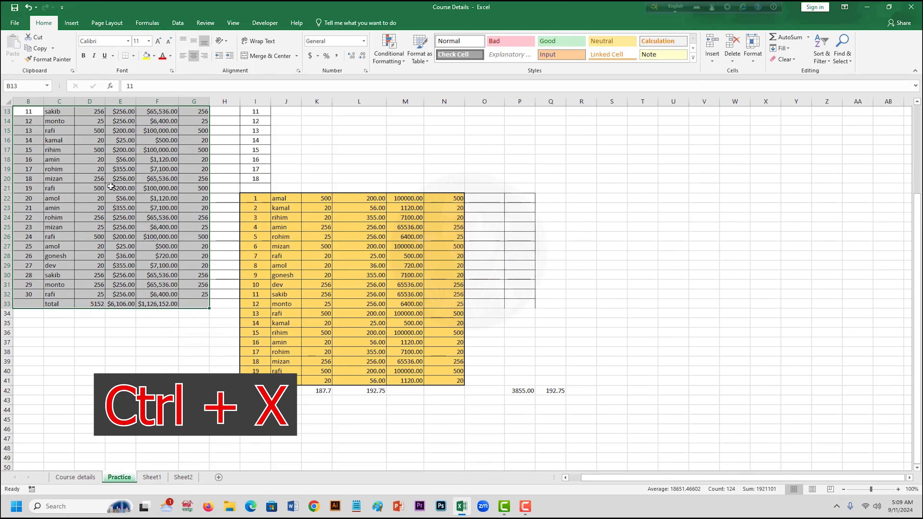
key(ctrl+x)
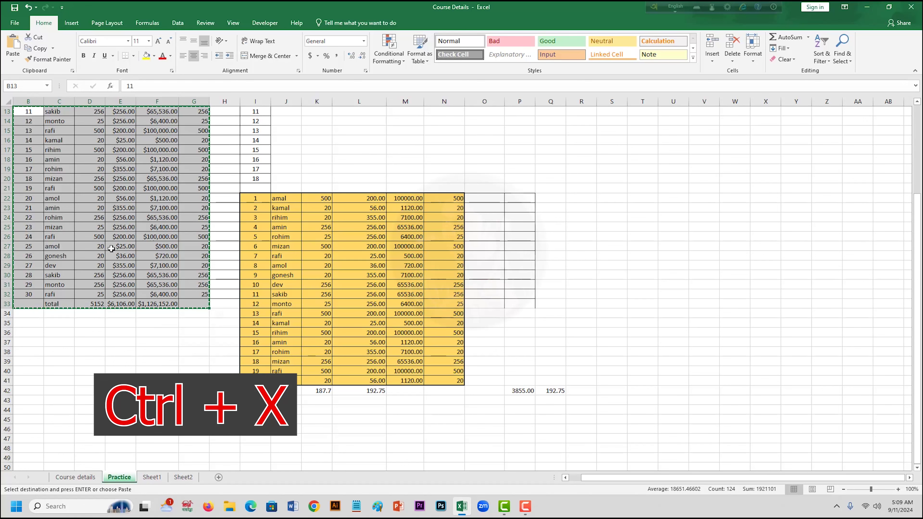
- Paste the cut range into Sheet2 starting at cell K4, and AutoFit column O to its contents
click(183, 477)
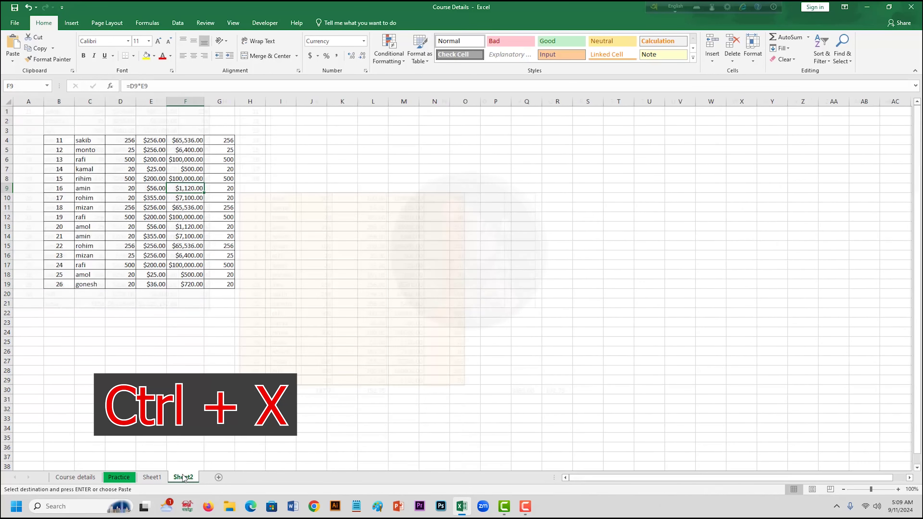
click(325, 160)
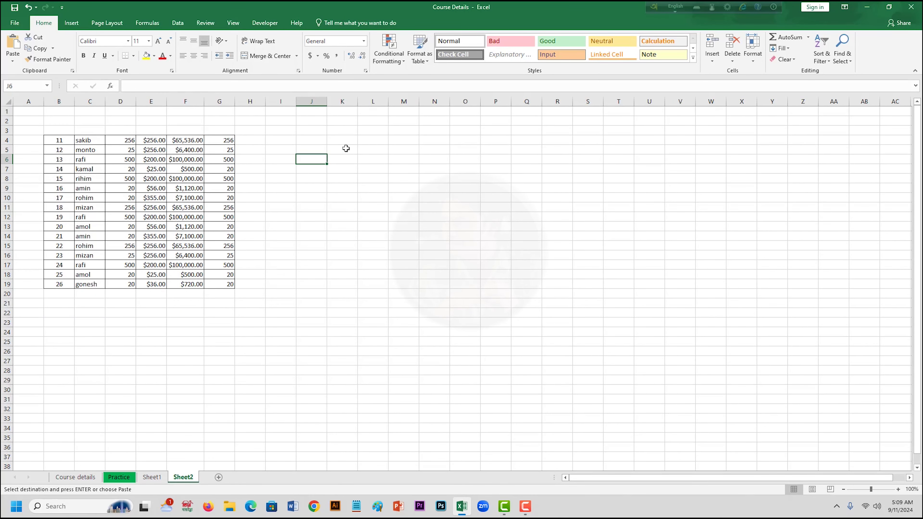
click(332, 139)
key(ctrl+v)
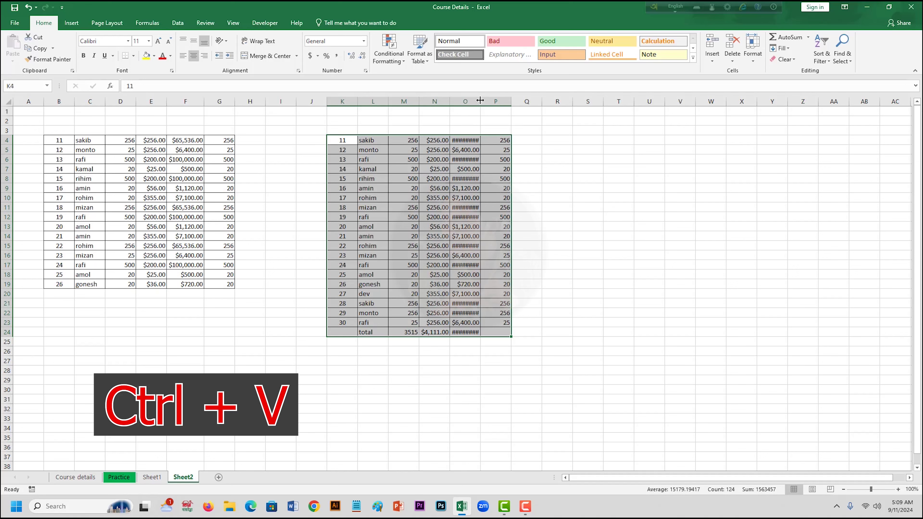
double_click(481, 101)
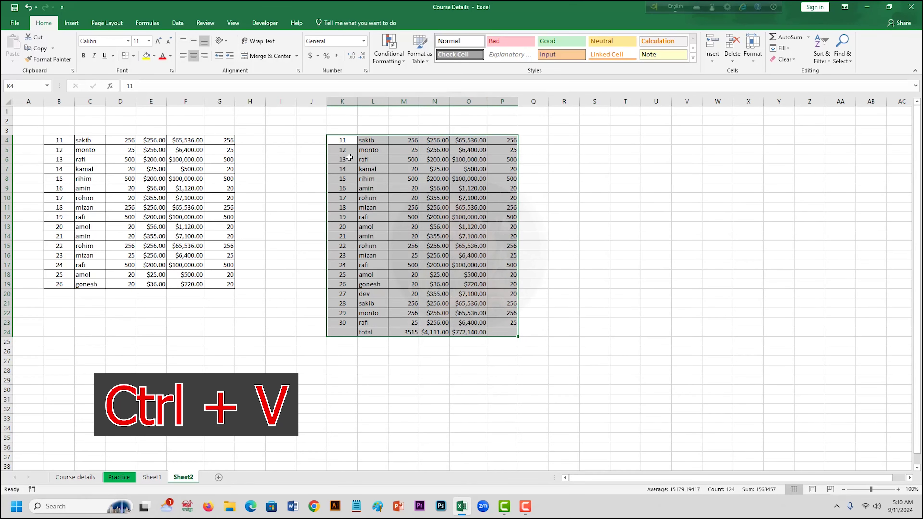
click(348, 159)
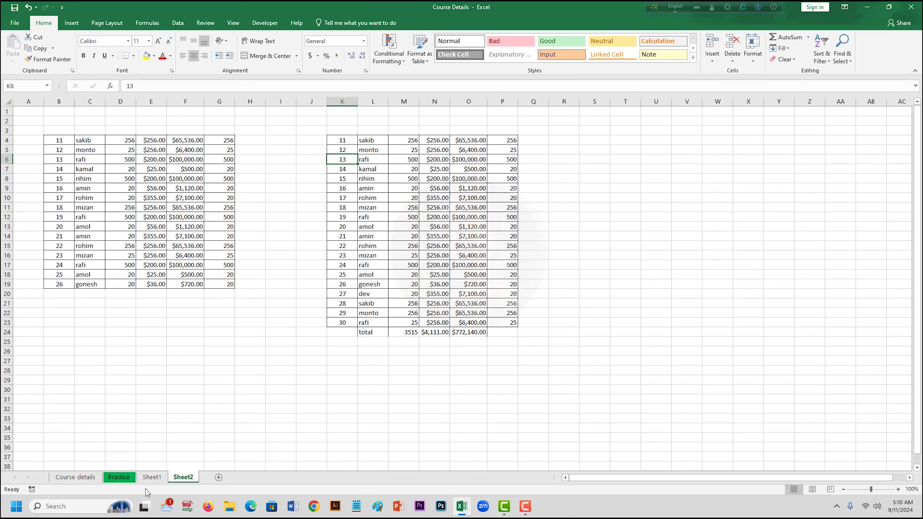
- Check the cut source range on the Practice sheet against the pasted data on Sheet2, and open the Course details sheet
click(118, 477)
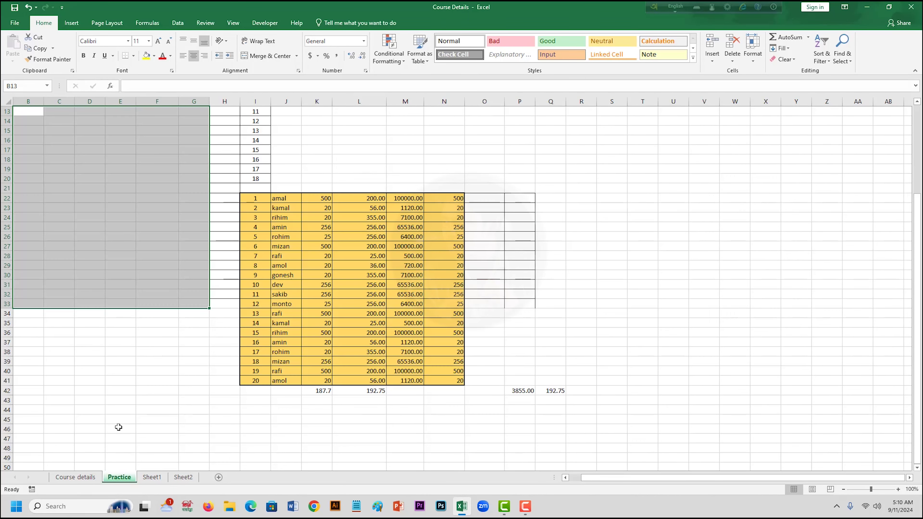
click(104, 133)
drag(26, 112, 197, 324)
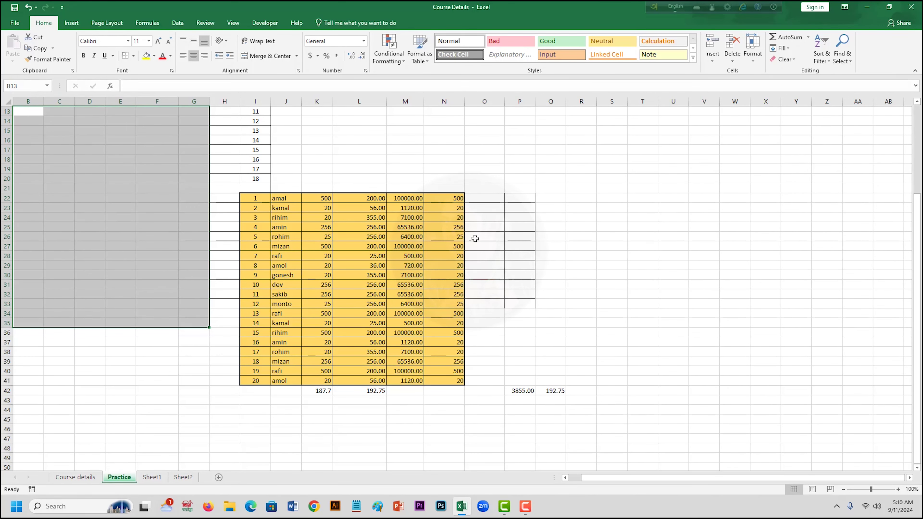
click(182, 480)
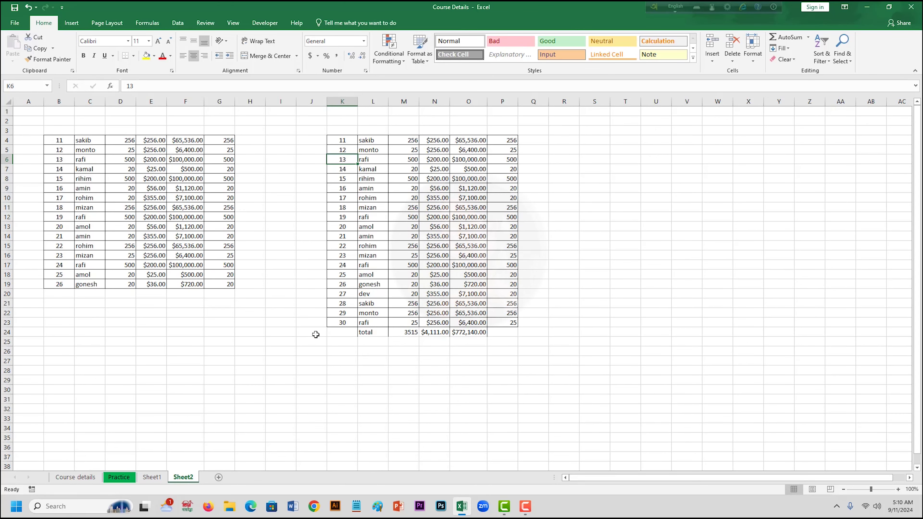
click(75, 477)
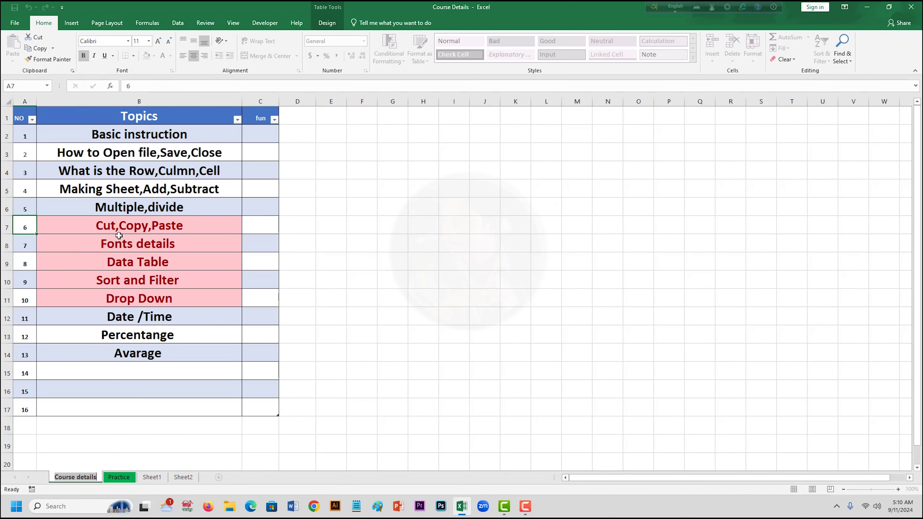
- Open Sheet1 and set the font of the Stock Management With profit/Loss title to Berlin Sans FB Demi
click(152, 477)
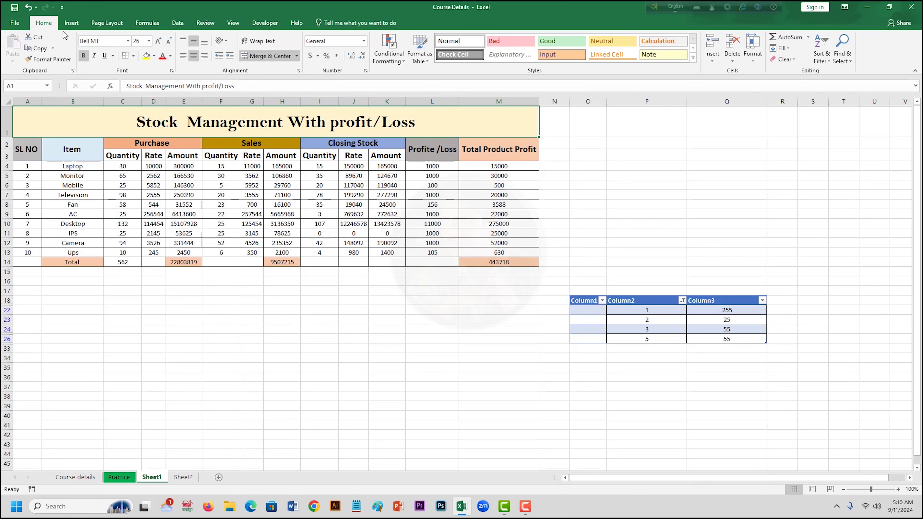
click(128, 41)
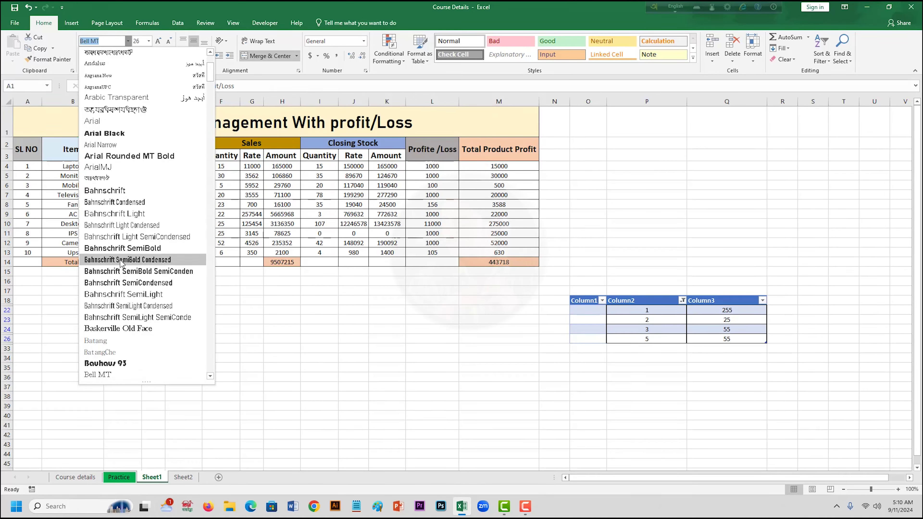
scroll(124, 338, down, 2)
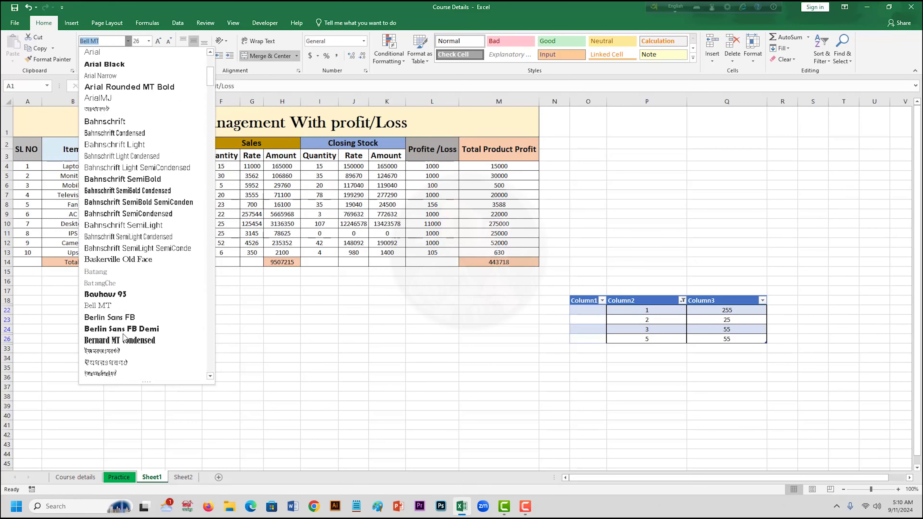
click(122, 328)
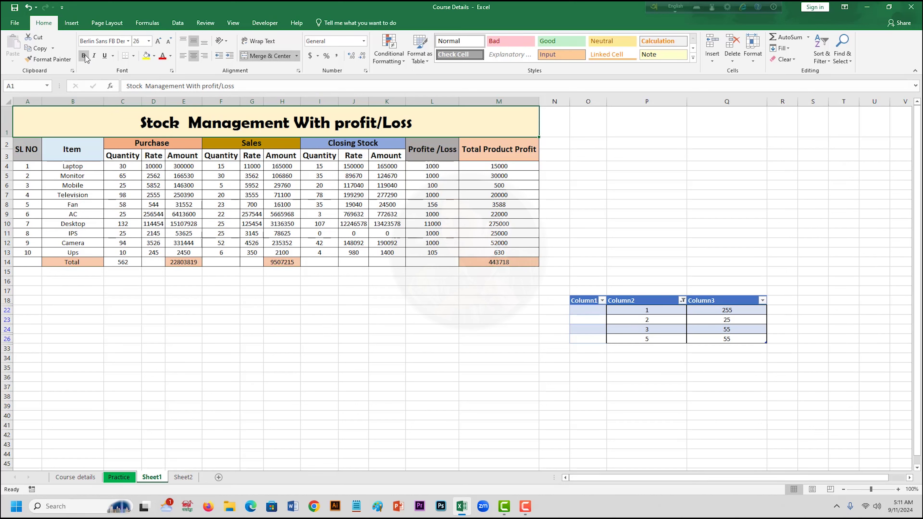
- Try italic and underline formatting on the title, removing each one again
click(94, 56)
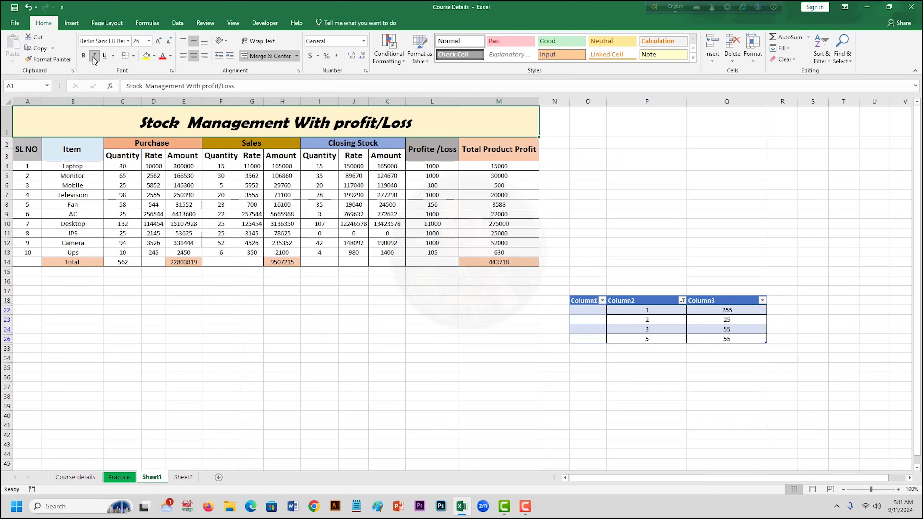
click(95, 57)
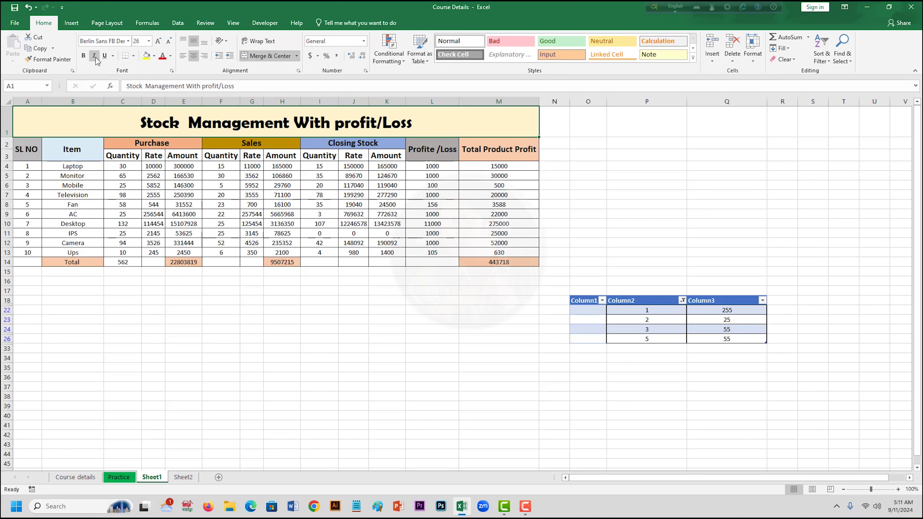
click(105, 58)
click(104, 57)
- Try another font color on the title in A1, and set it to black
click(163, 56)
click(170, 56)
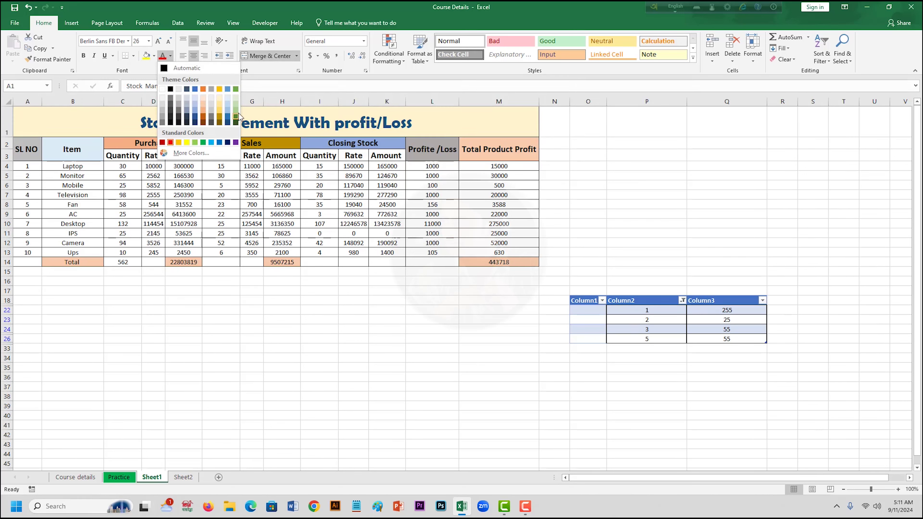
click(170, 89)
click(94, 101)
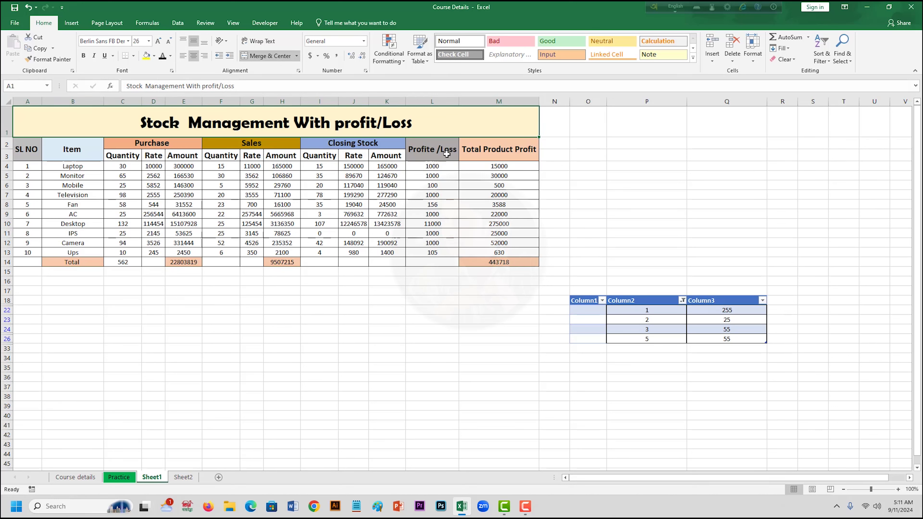
- Try bold on row 4, the Laptop row, remove it, and set the row's font to Arial Black
click(6, 166)
click(85, 56)
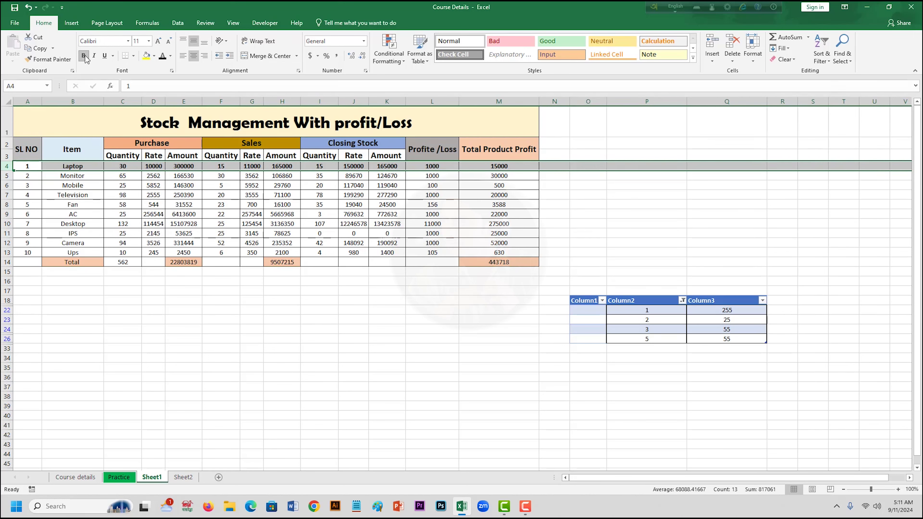
click(84, 56)
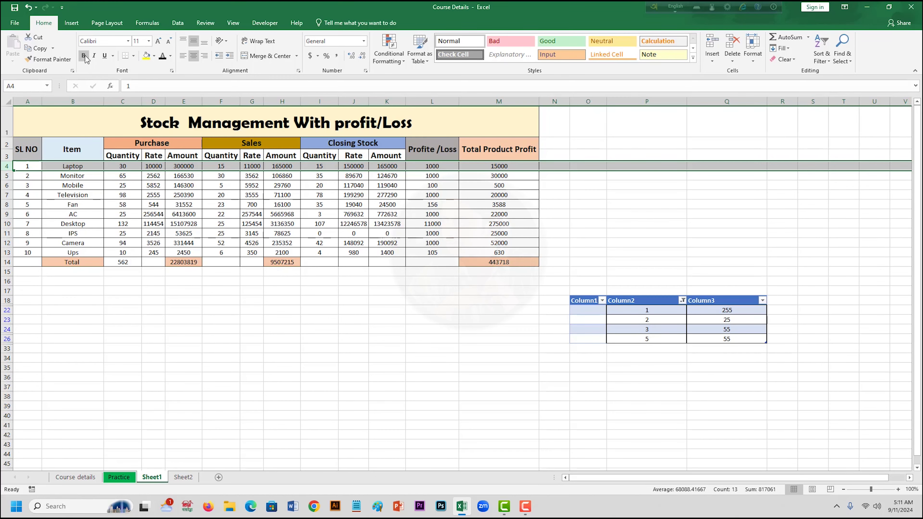
click(128, 42)
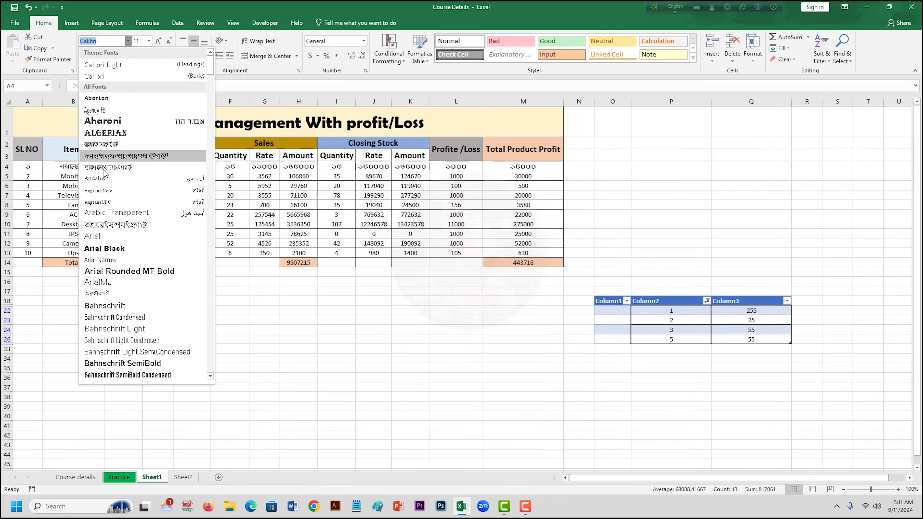
click(105, 248)
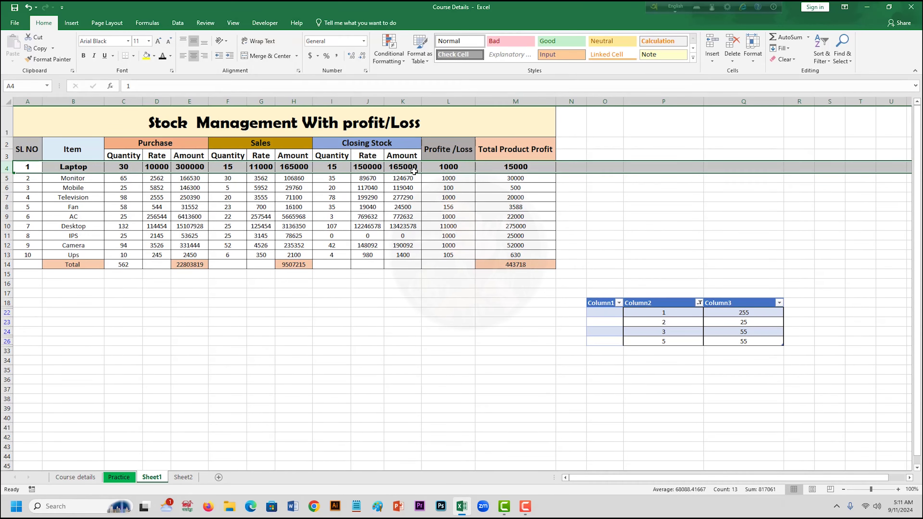
- Set the font of column C, the purchase quantities, to Bahnschrift and italicize it
click(120, 103)
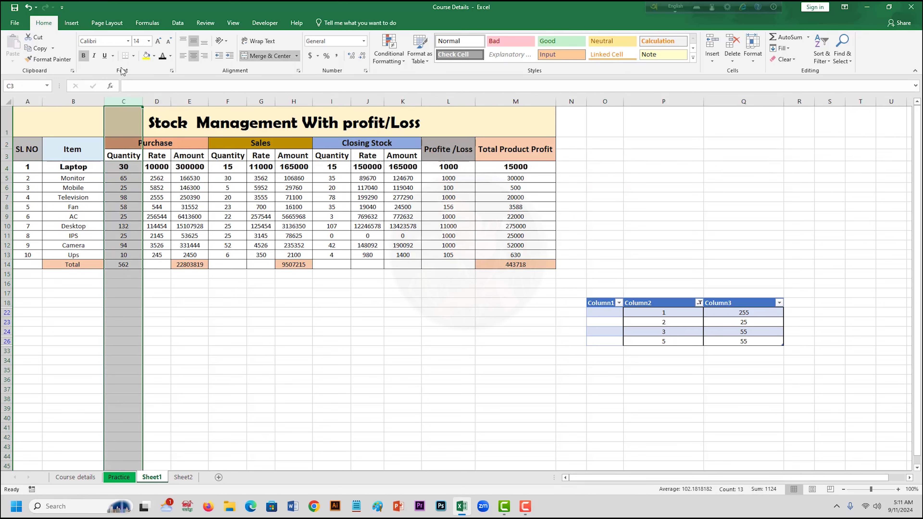
click(101, 41)
text(Bahnschrift)
key(Return)
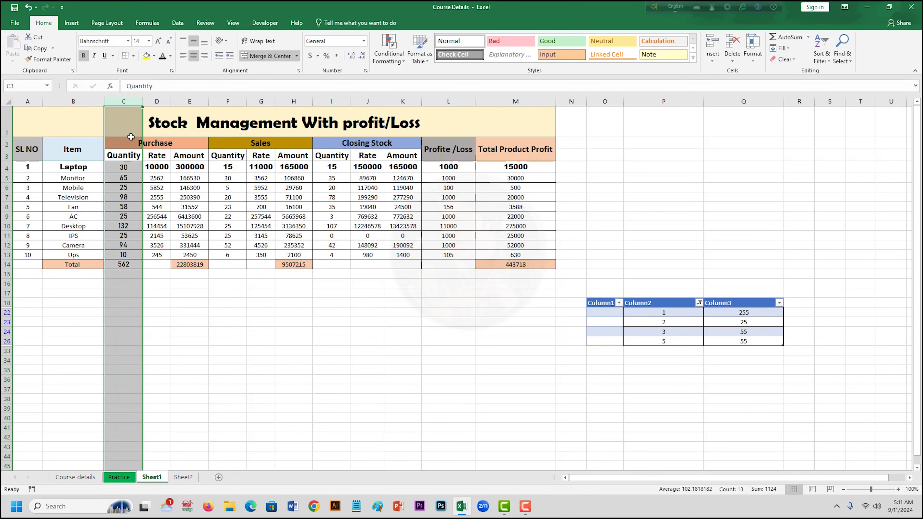
click(93, 56)
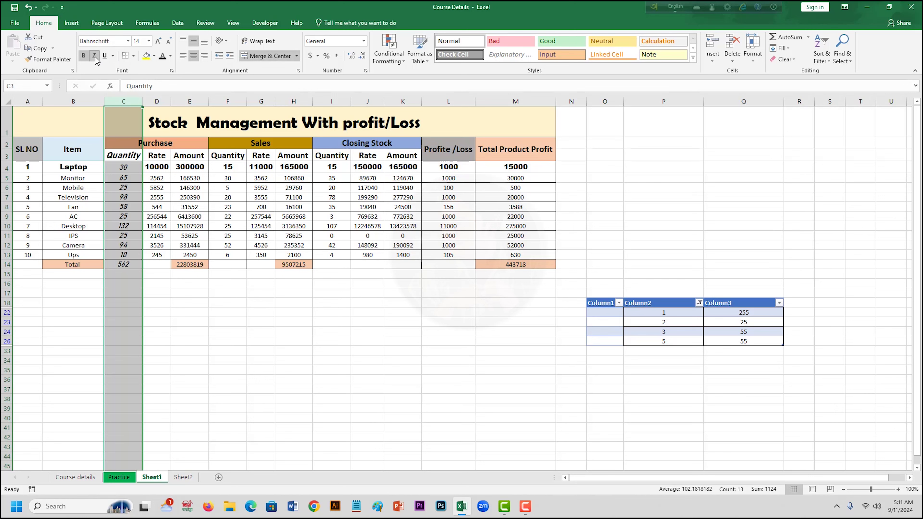
- Try toggling underline and bold on column C, restoring the previous formatting each time
click(105, 56)
click(105, 57)
click(84, 56)
click(84, 56)
- Select cell B5, the Monitor item, and toggle its bold formatting
click(193, 328)
click(29, 177)
click(72, 179)
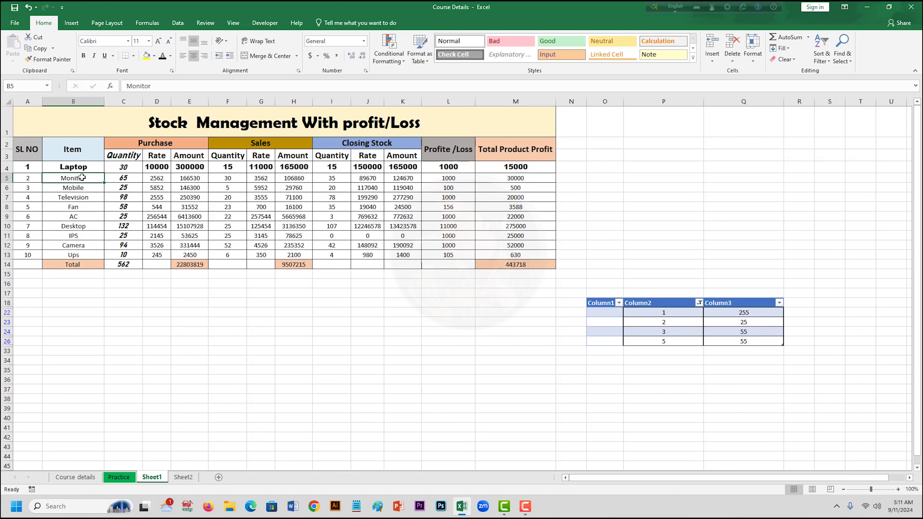
click(83, 55)
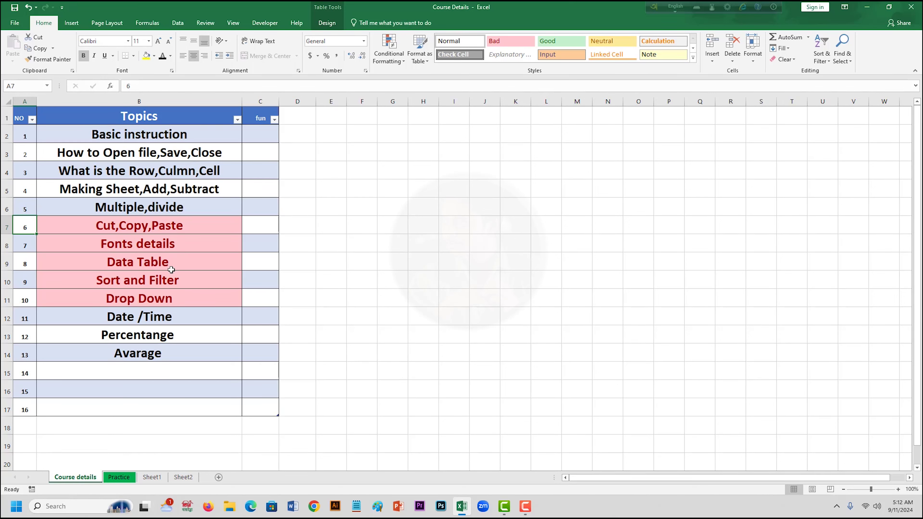
- Convert the unformatted data range B4:G19 on Sheet2 into a table, leaving the headers option off
click(182, 477)
click(69, 149)
click(240, 209)
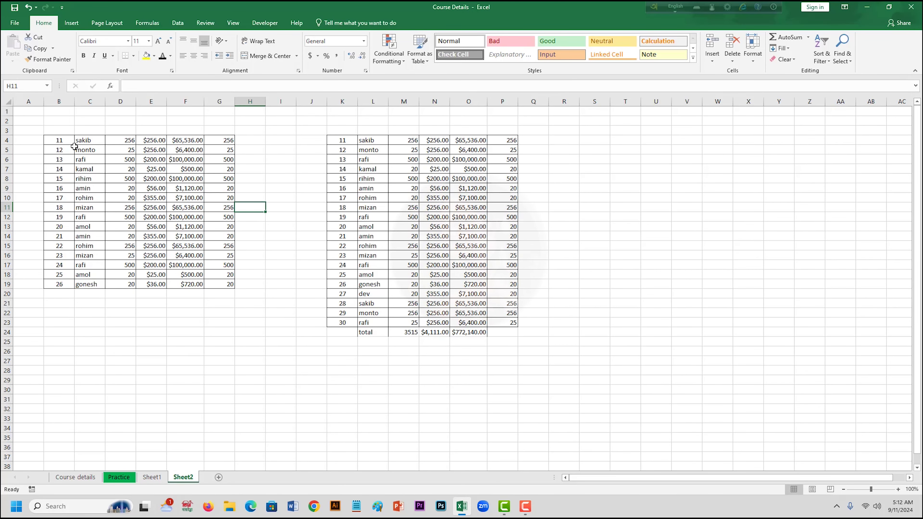
click(52, 138)
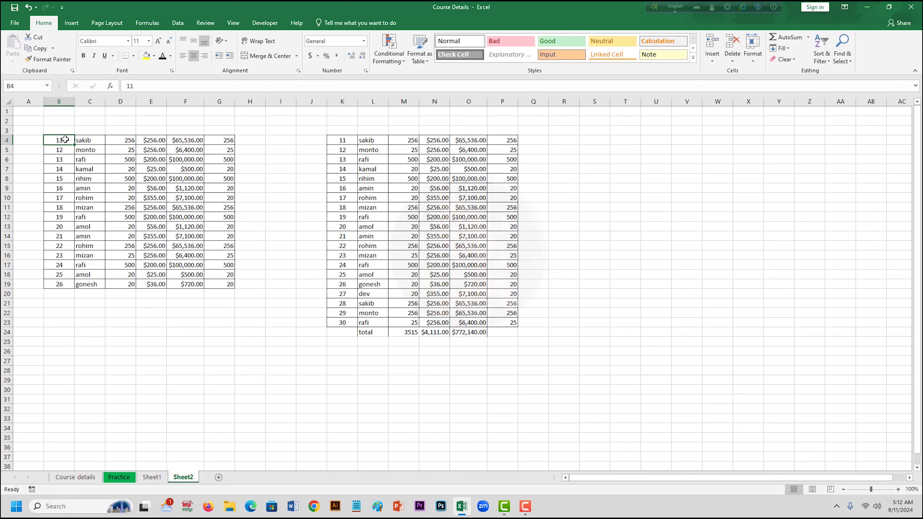
click(51, 132)
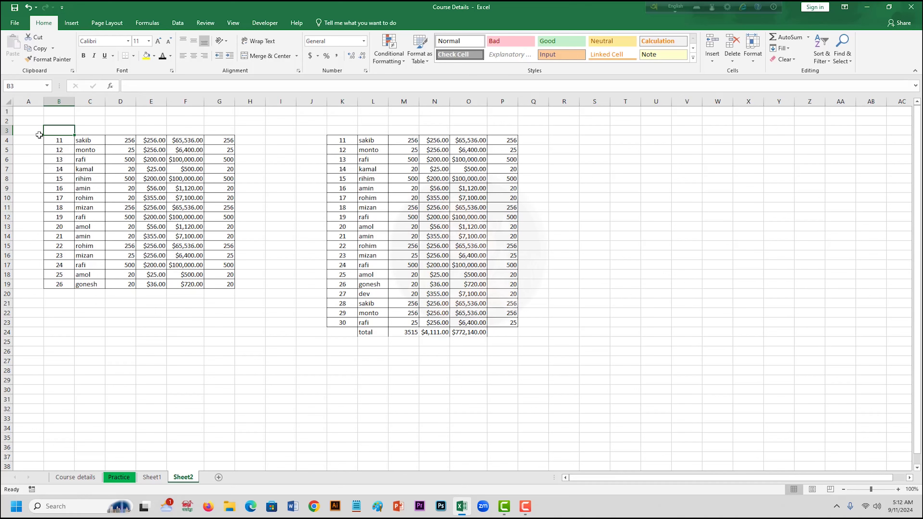
double_click(43, 140)
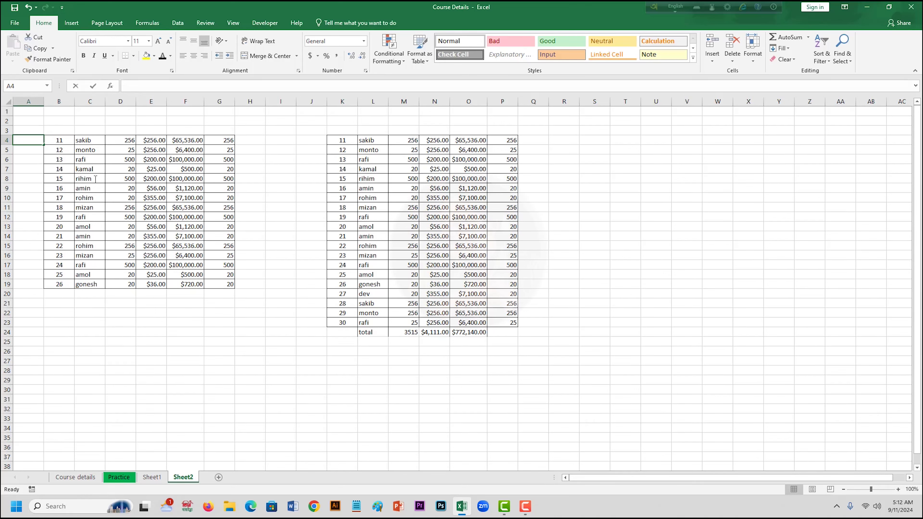
drag(56, 137, 230, 283)
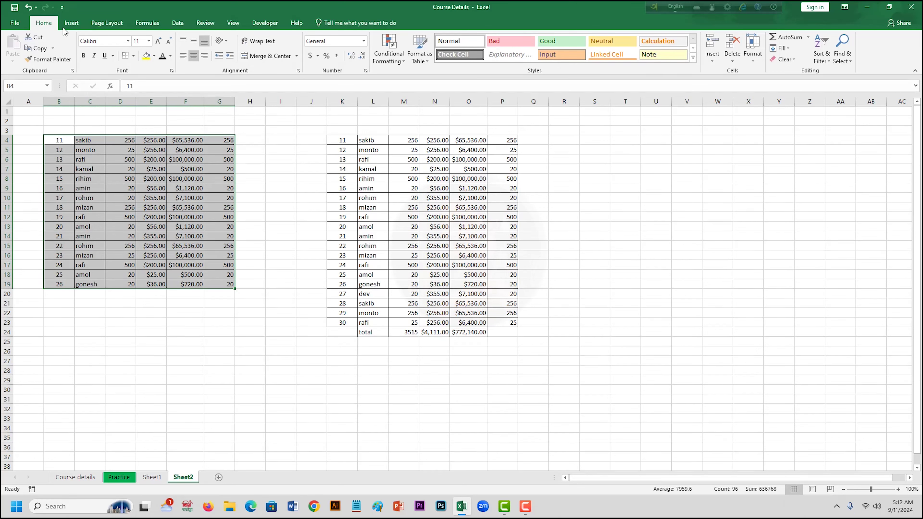
click(72, 25)
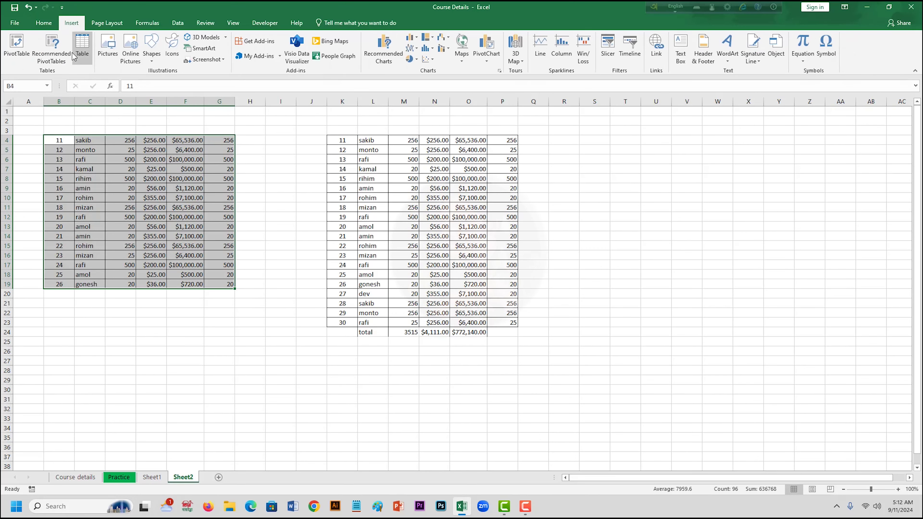
click(85, 51)
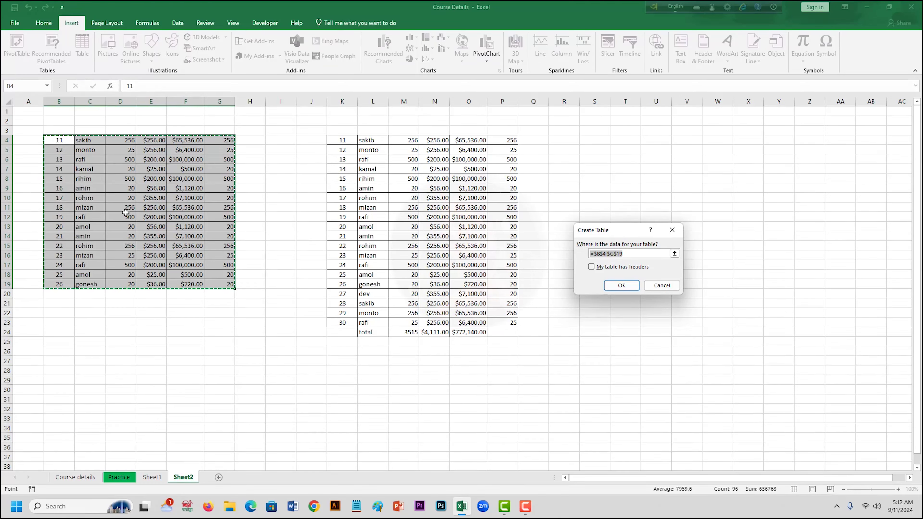
click(621, 285)
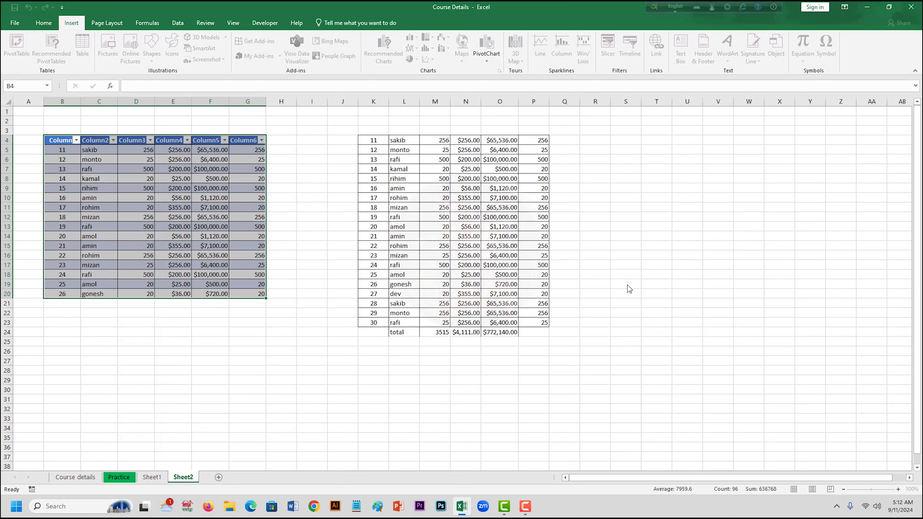
click(87, 167)
click(76, 140)
click(77, 141)
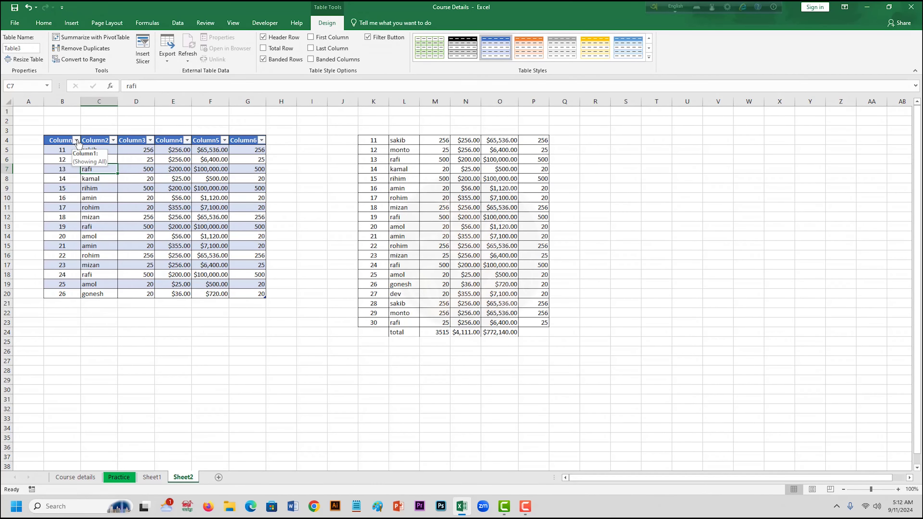
click(115, 140)
click(148, 141)
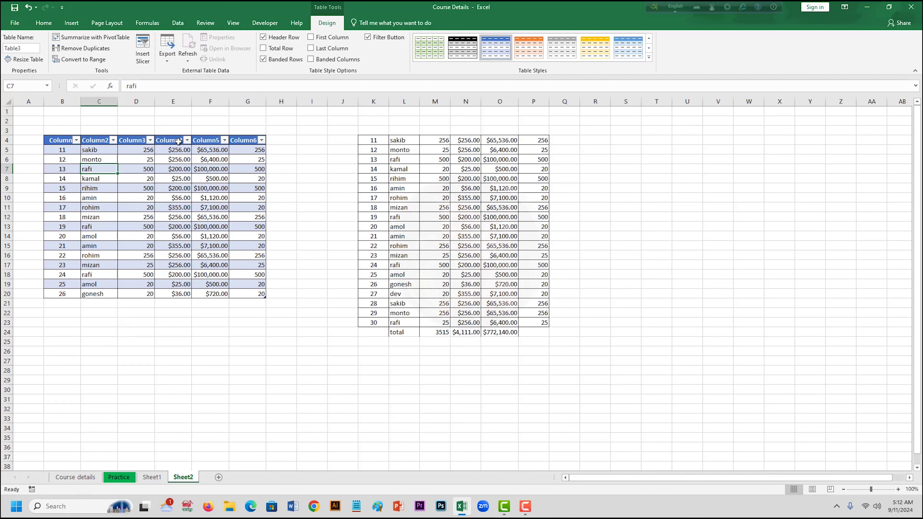
- Rename the first three column headers of the new table to No, name and price
click(59, 144)
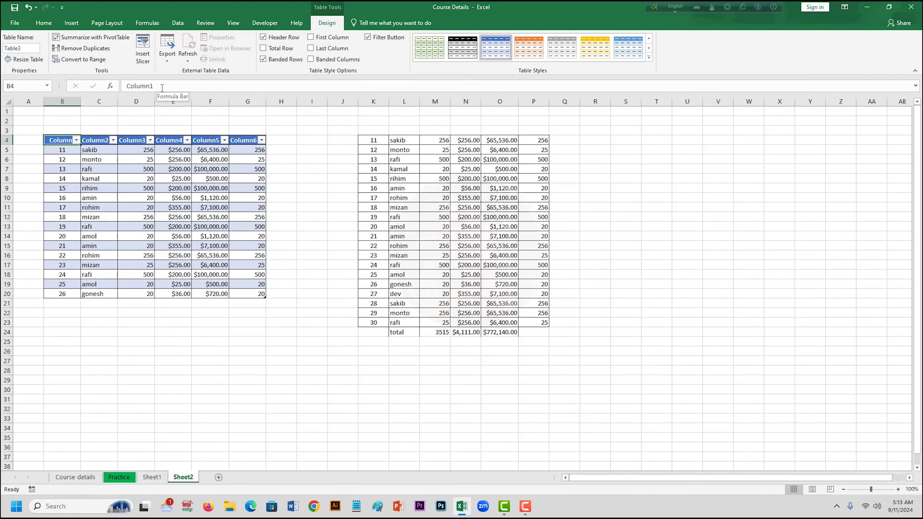
drag(162, 86, 123, 84)
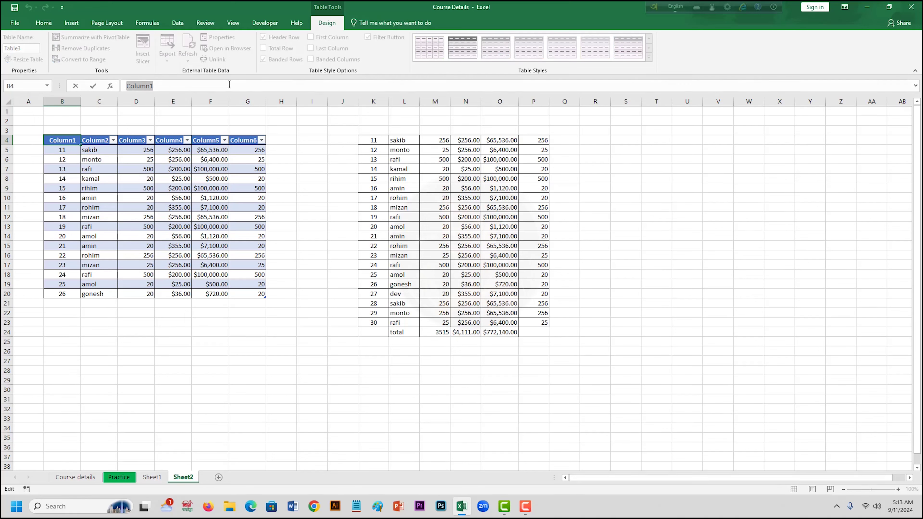
text(No)
click(102, 141)
text(name)
key(Tab)
text(price)
click(177, 149)
click(177, 141)
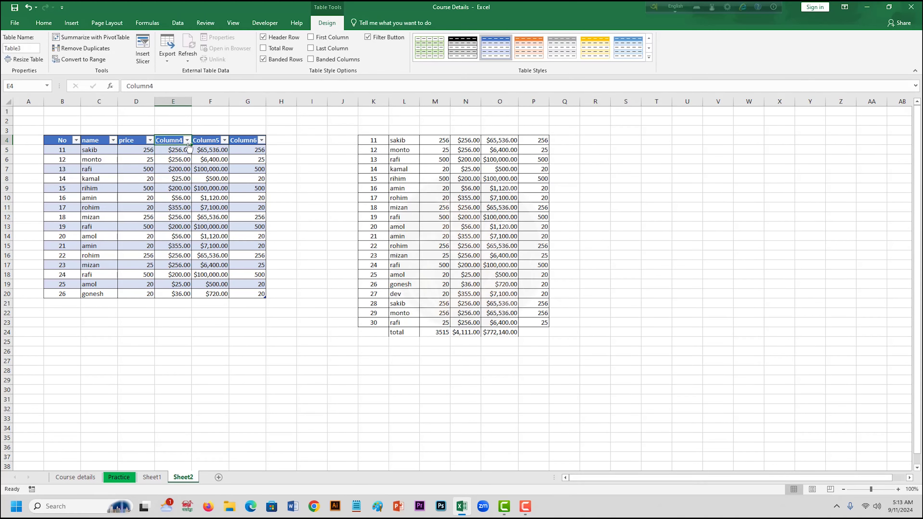
click(107, 311)
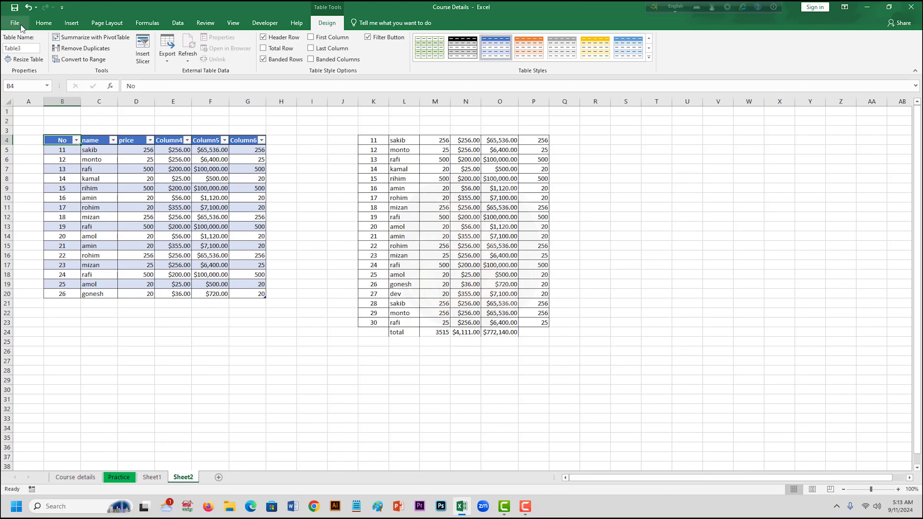
- Convert the second data range, K4:P24, into a table, leaving the headers option off
click(367, 140)
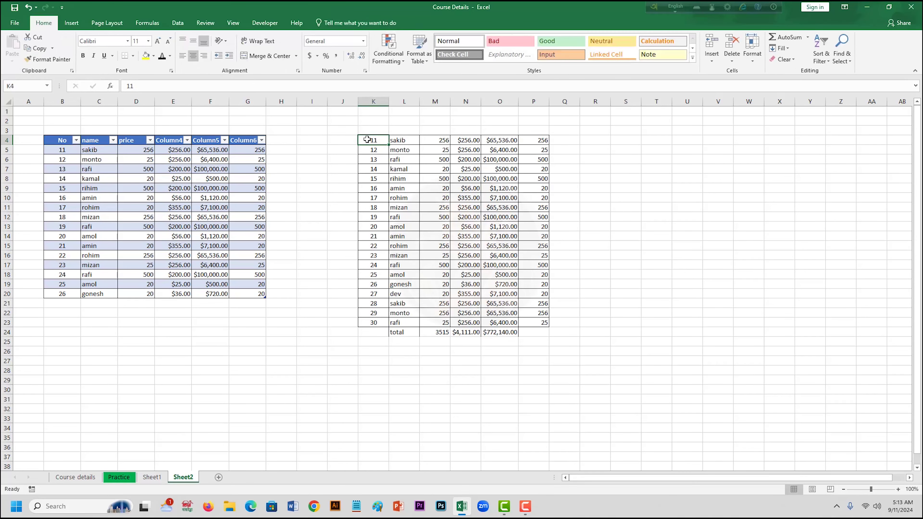
click(355, 139)
click(362, 139)
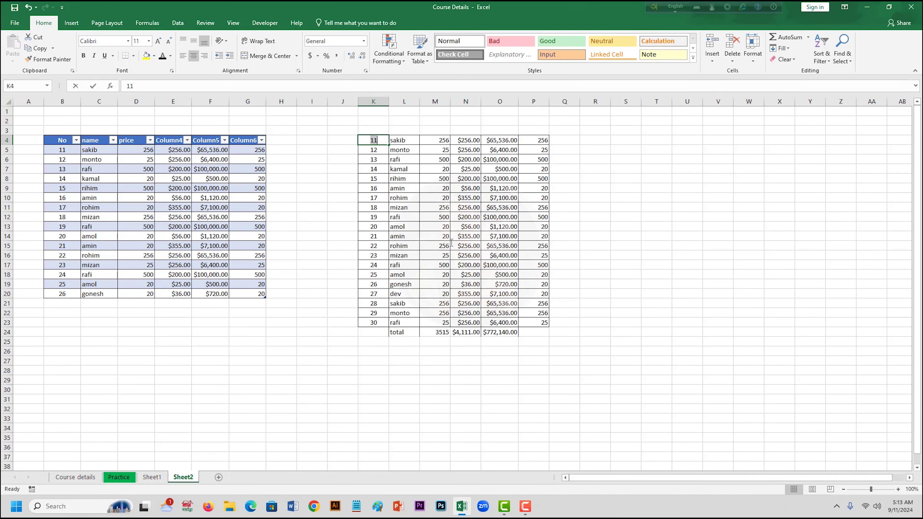
double_click(374, 140)
click(626, 332)
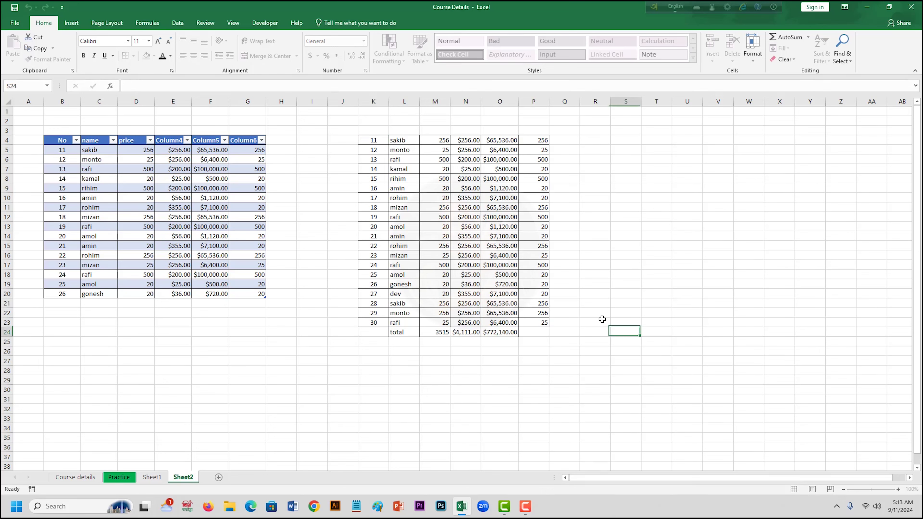
drag(363, 140, 542, 332)
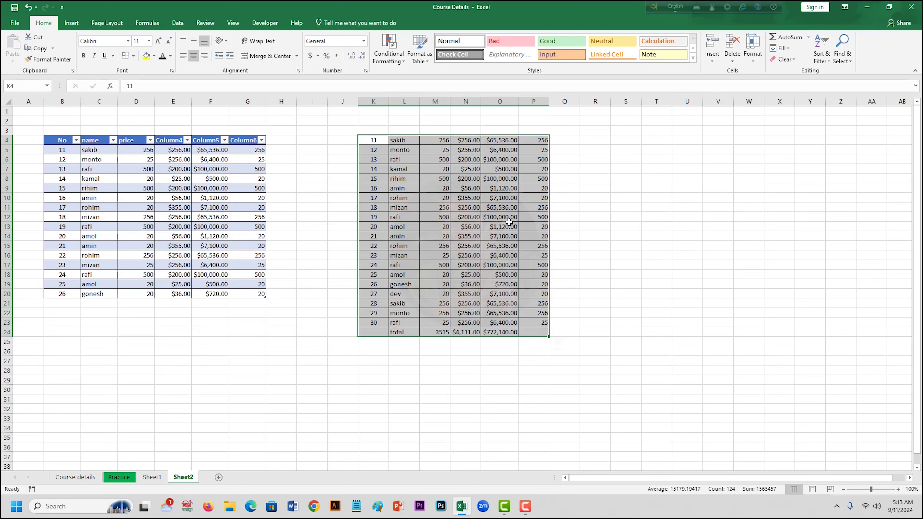
key(ctrl+t)
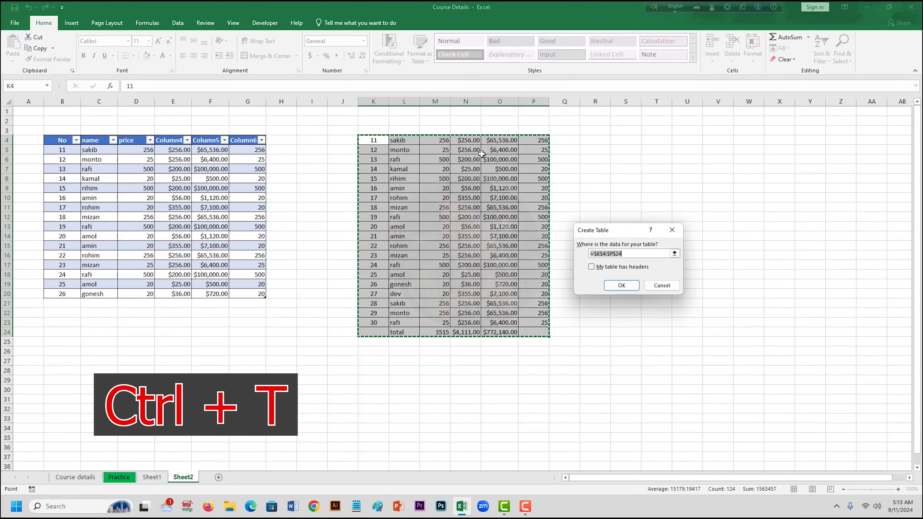
click(620, 286)
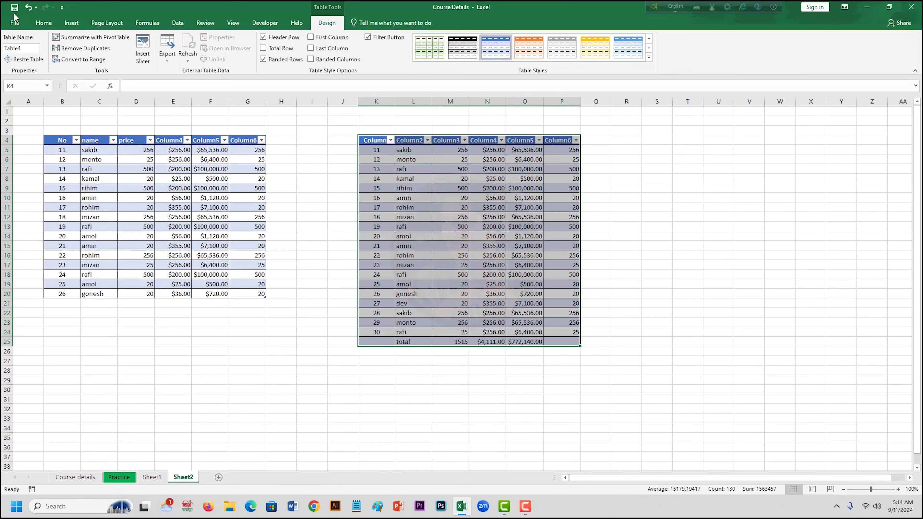
- Review the topic list on the Course details sheet and return to Sheet2
click(71, 22)
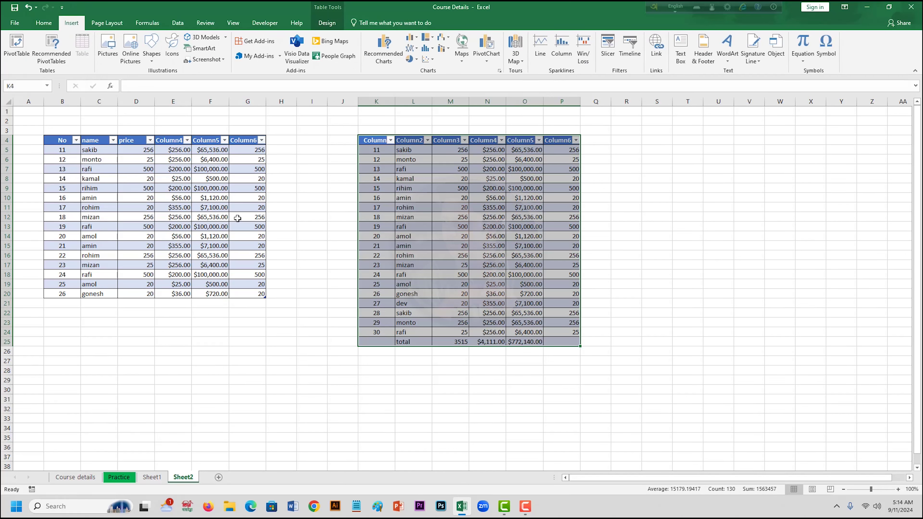
click(293, 235)
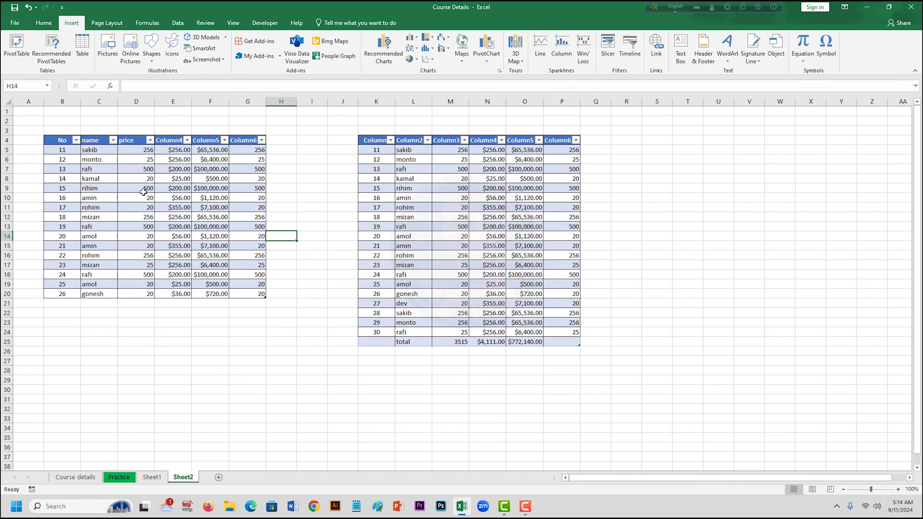
click(75, 477)
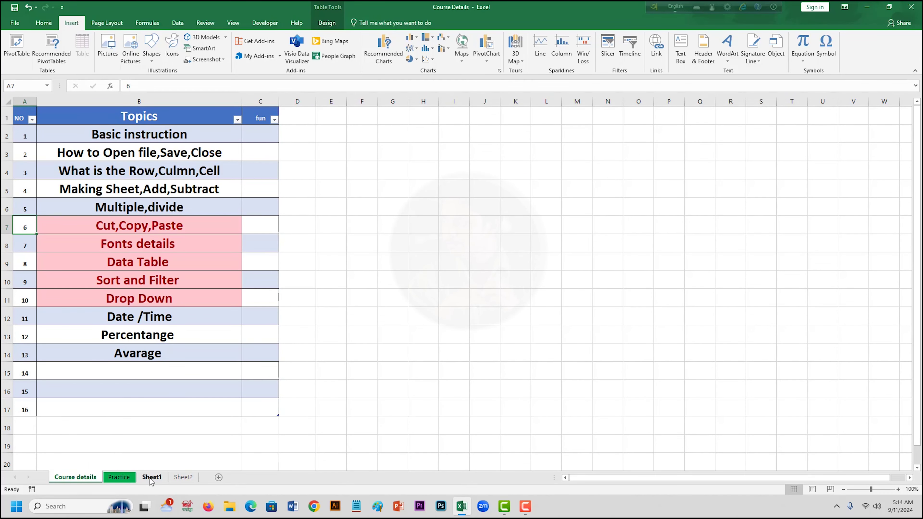
click(182, 477)
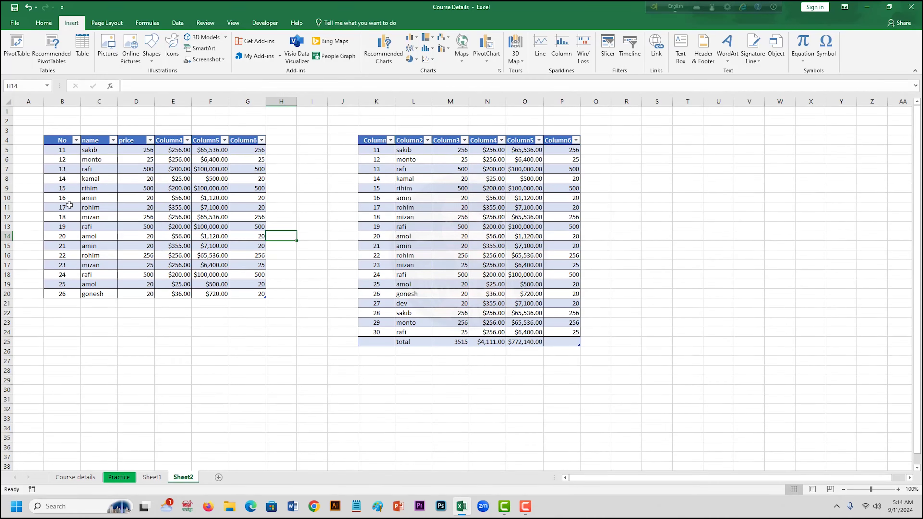
- Sort the first table by the name column from A to Z and re-sort it from Z to A
click(113, 140)
click(113, 140)
click(113, 140)
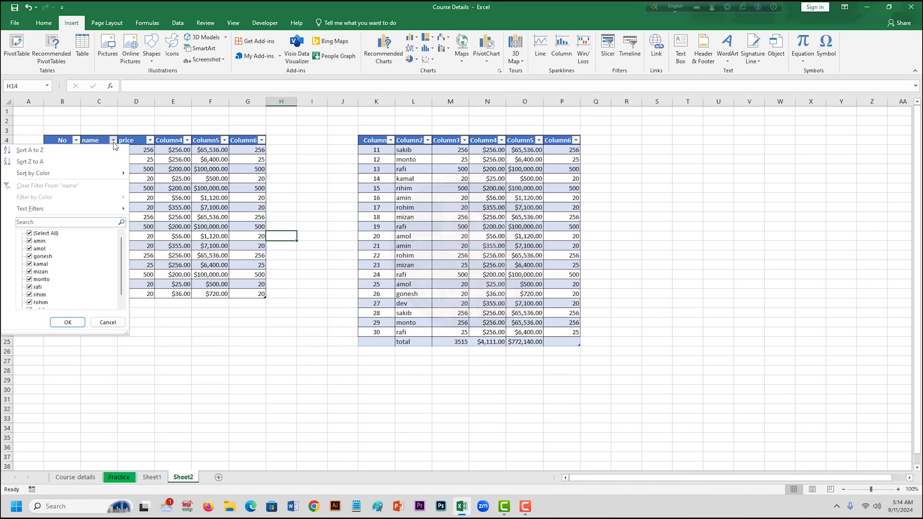
click(27, 154)
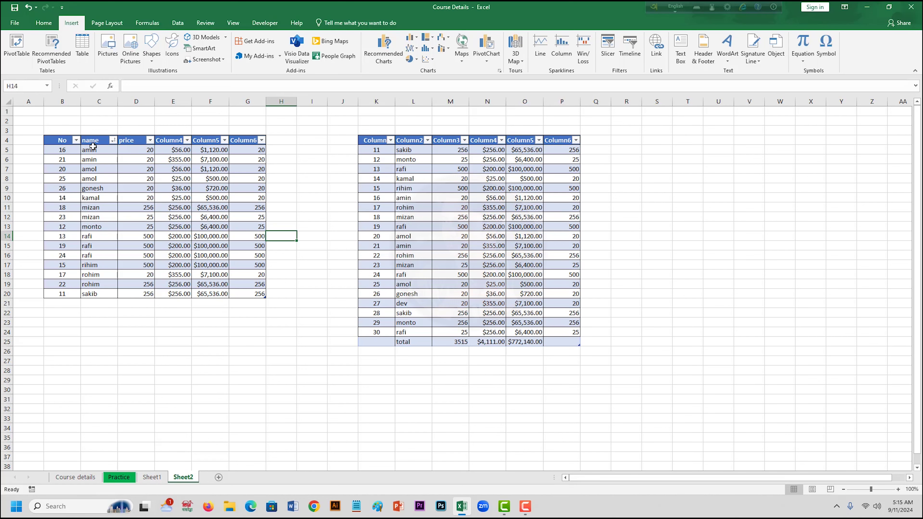
click(113, 143)
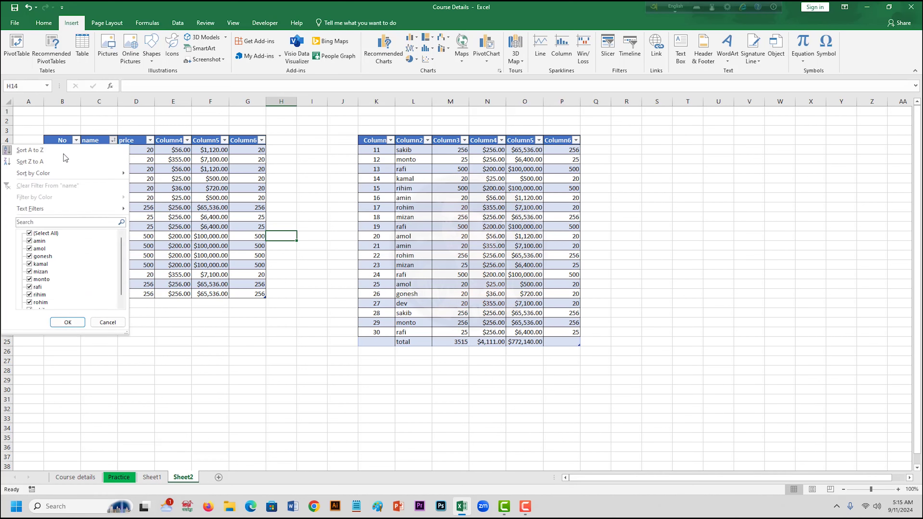
click(26, 166)
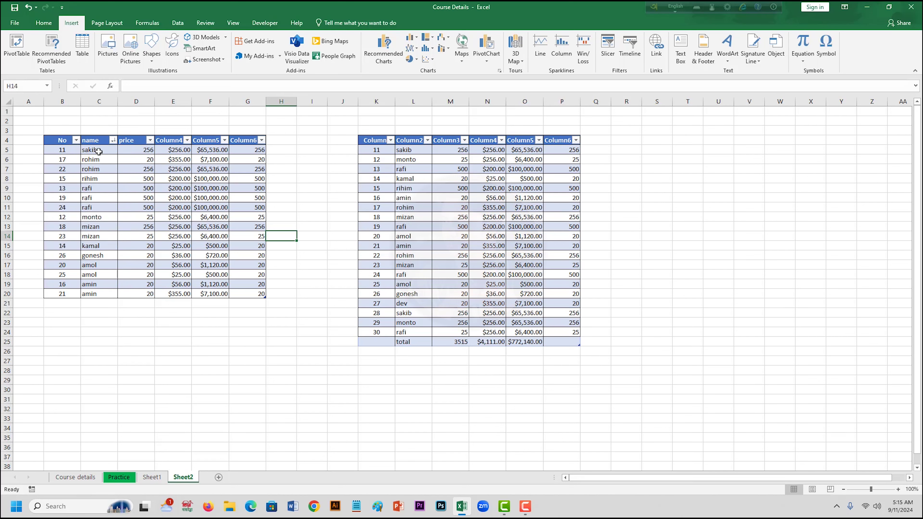
- Sort the first table by the No column from smallest to largest and re-sort it from largest to smallest
click(76, 140)
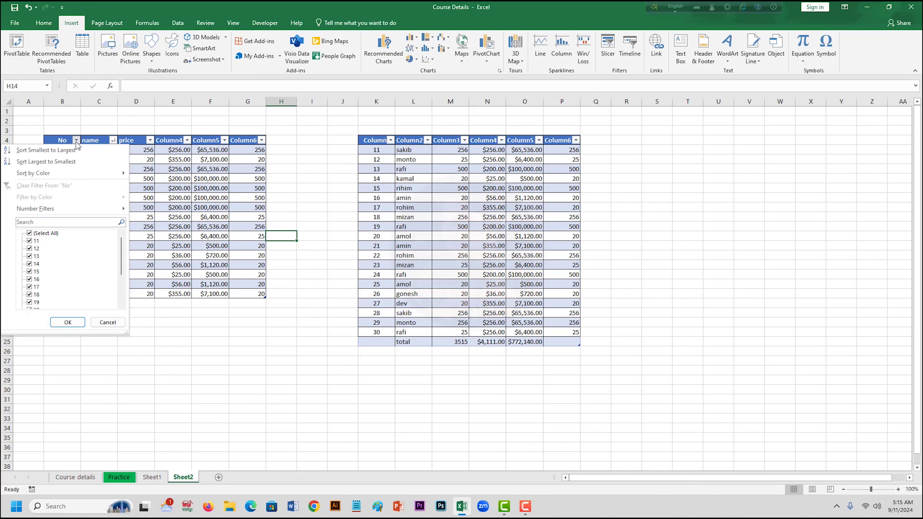
click(67, 151)
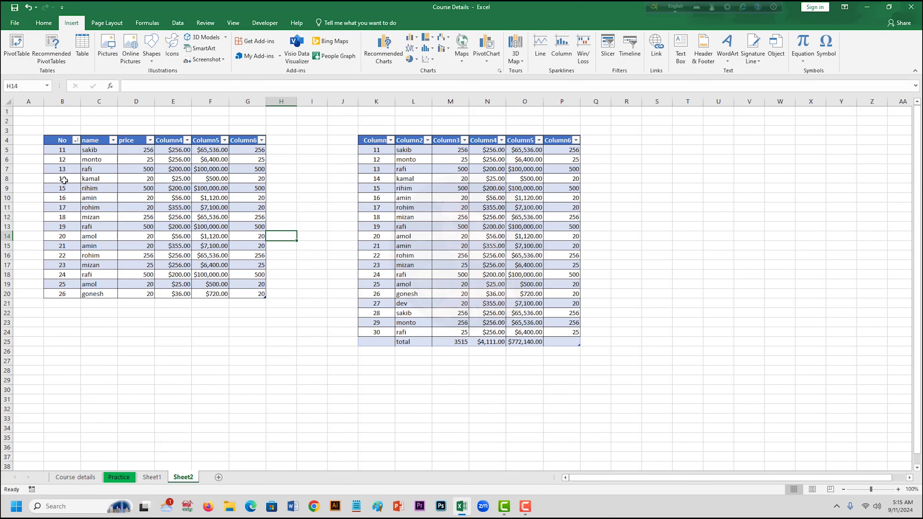
click(76, 140)
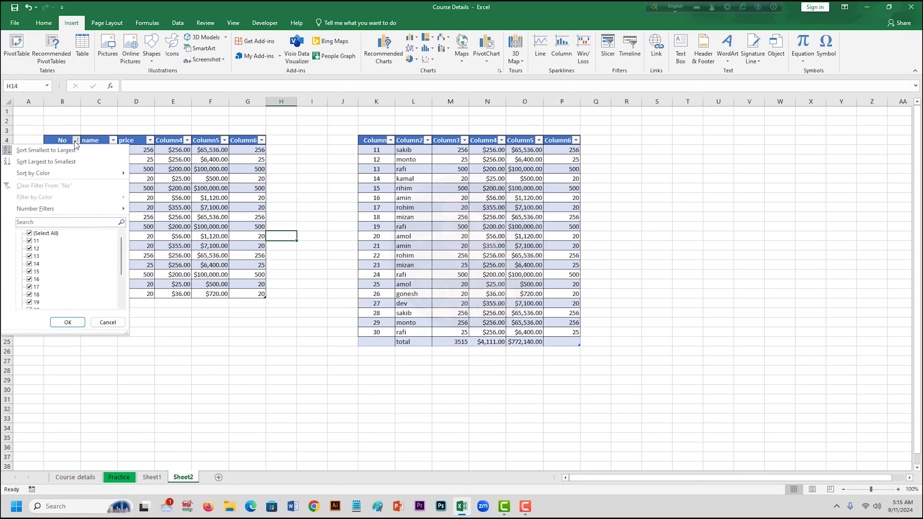
click(46, 162)
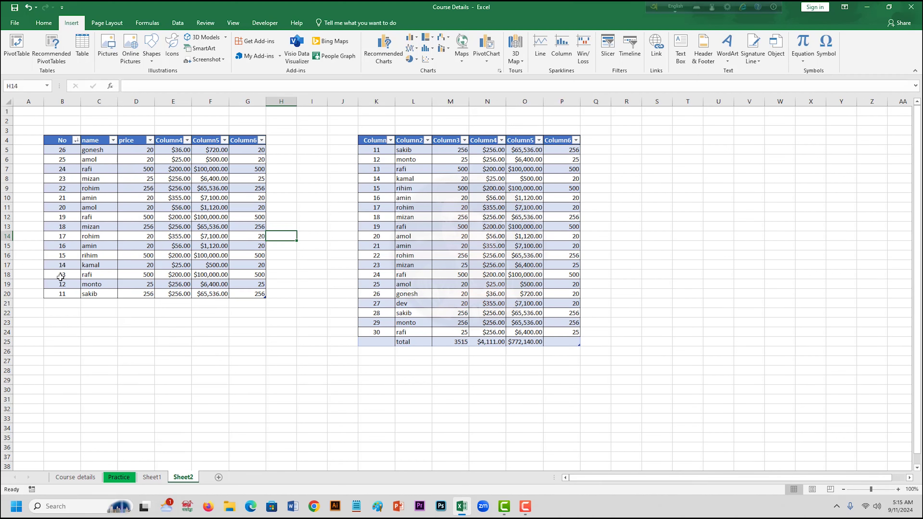
- Sort the first table by the price column from smallest to largest
click(149, 140)
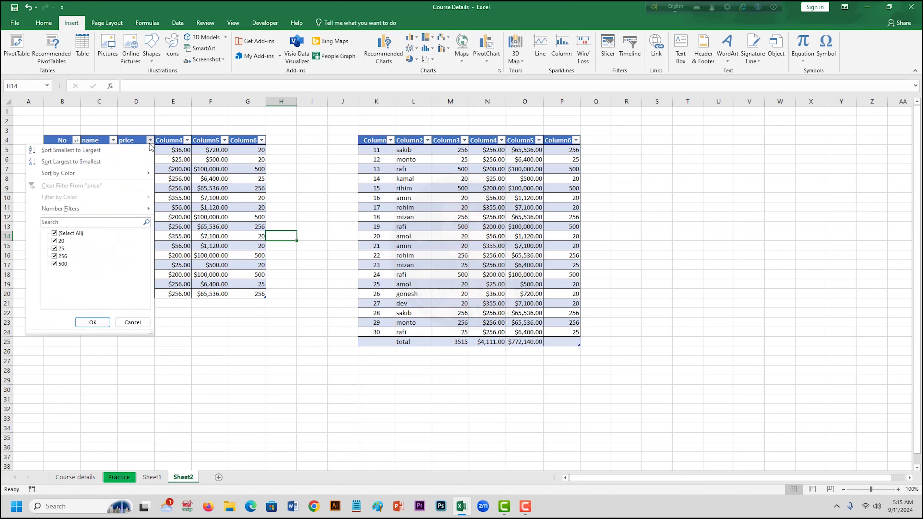
click(77, 150)
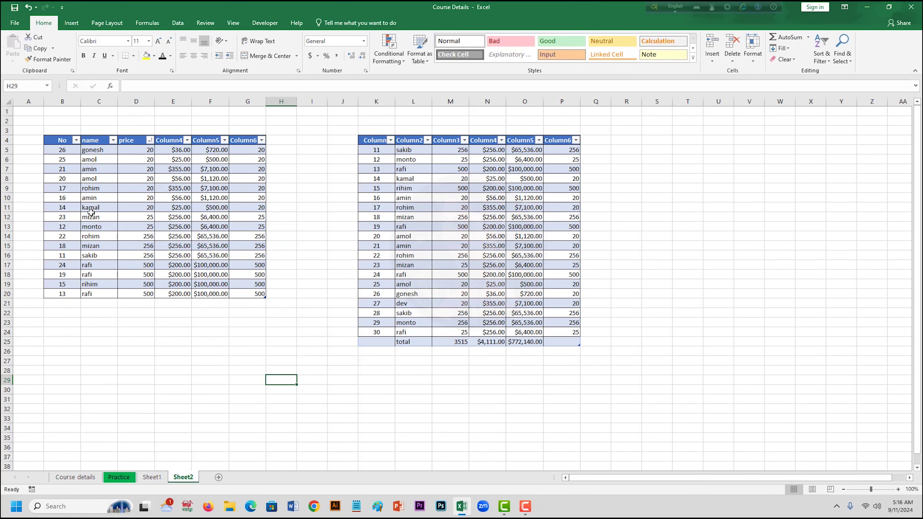
- Filter the first table's No column to hide the rows numbered 11, 12, 13, 15, 16 and 19
click(76, 140)
click(29, 233)
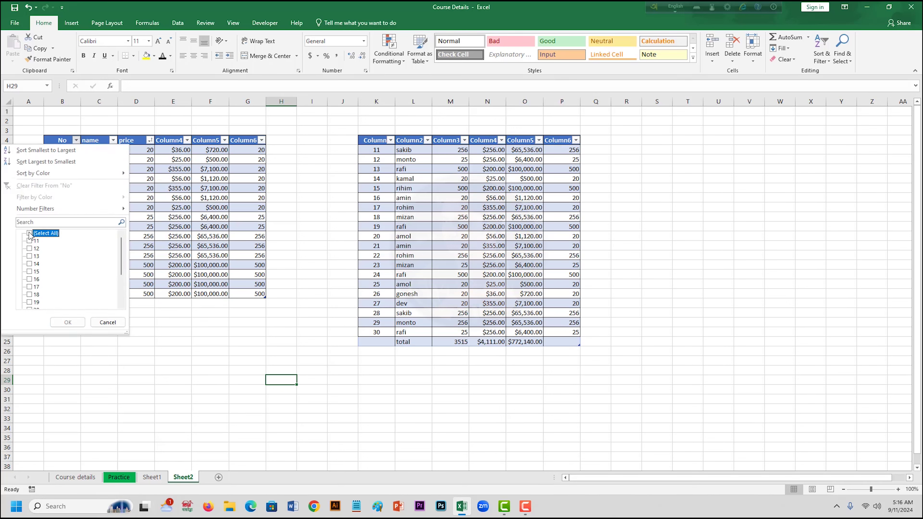
click(30, 234)
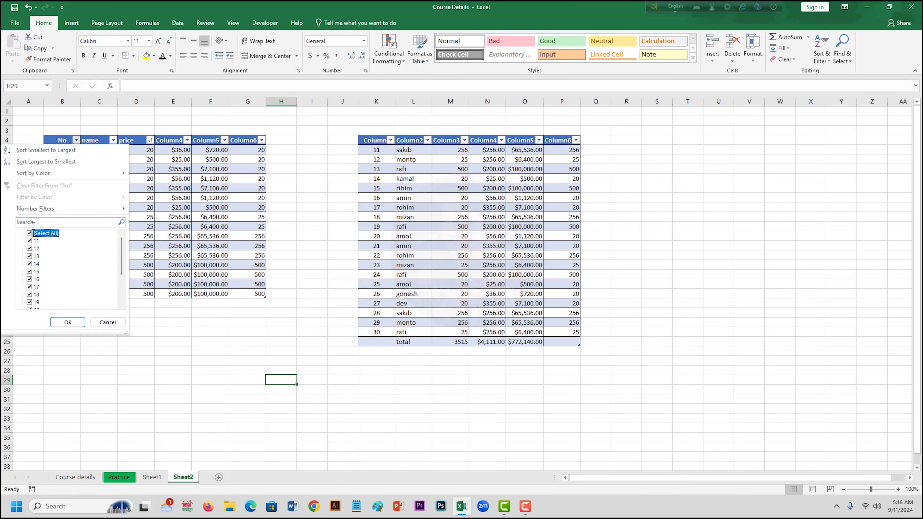
click(29, 241)
click(30, 249)
click(30, 256)
click(30, 271)
click(30, 279)
click(30, 302)
click(69, 323)
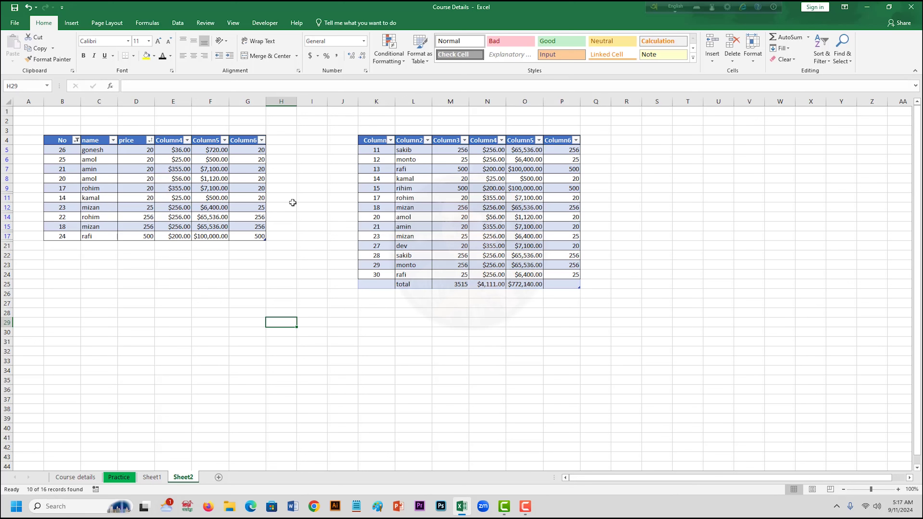
- Filter the first table's name column to a single name found by searching the filter list
click(113, 141)
click(56, 221)
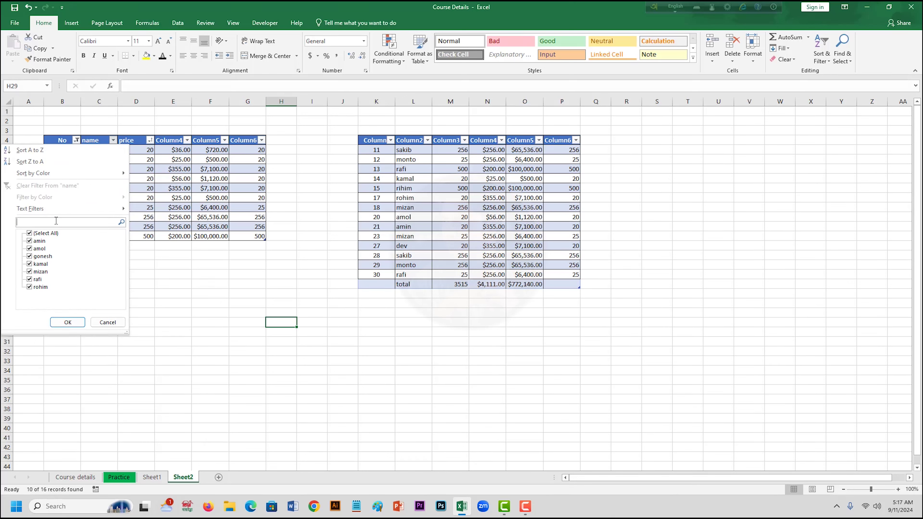
text(amin)
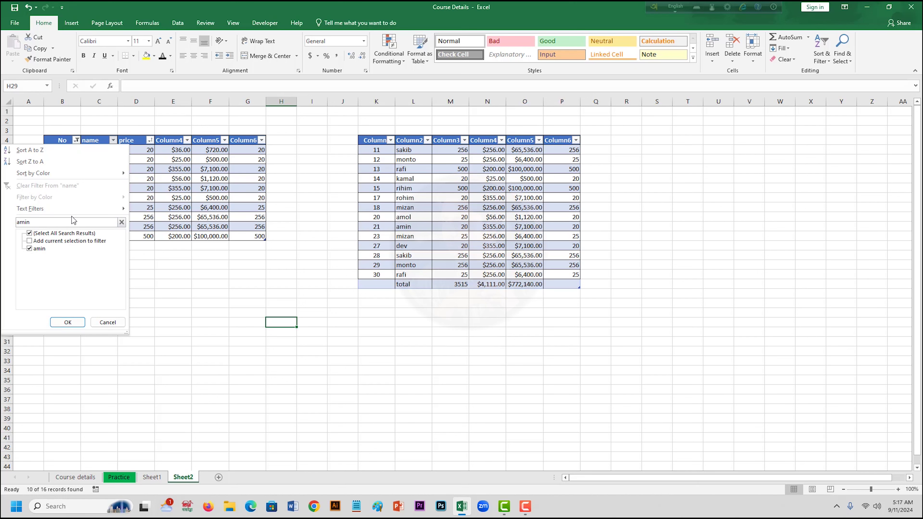
click(67, 323)
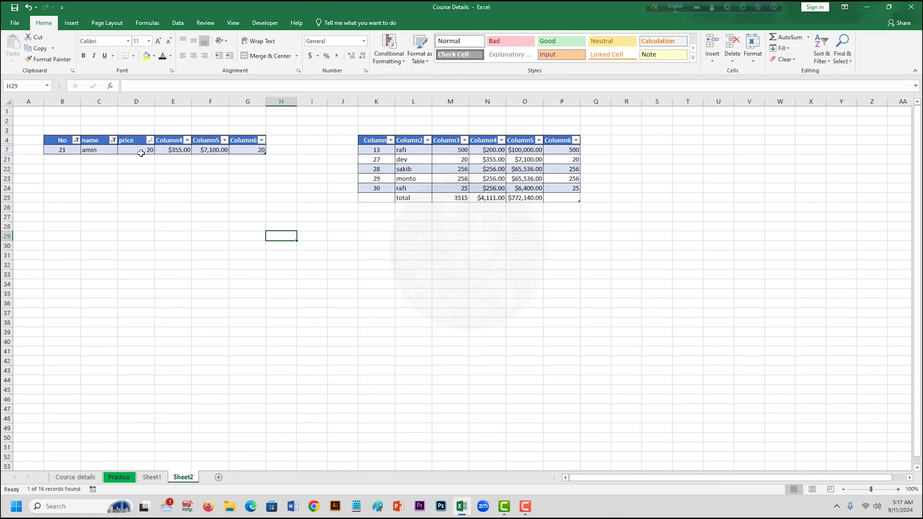
- Change the name column filter to the second name in the list only, excluding the first one
click(113, 140)
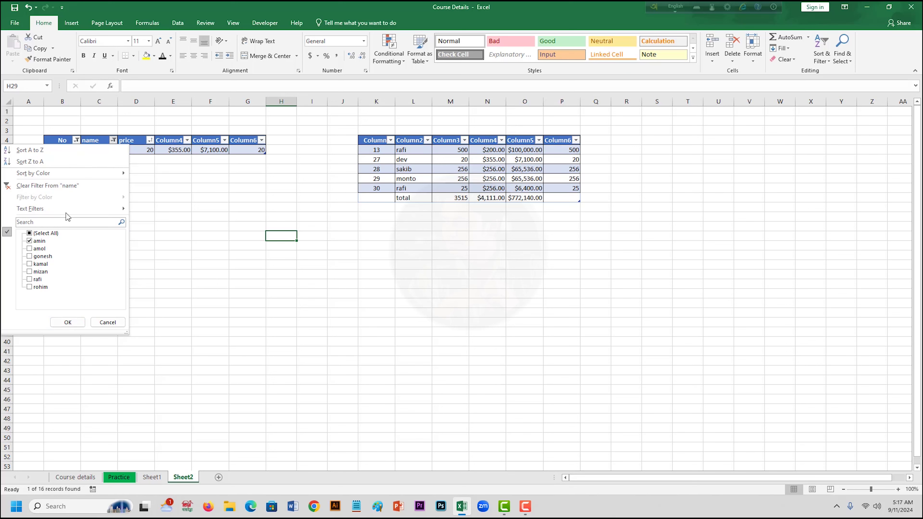
click(29, 249)
click(30, 240)
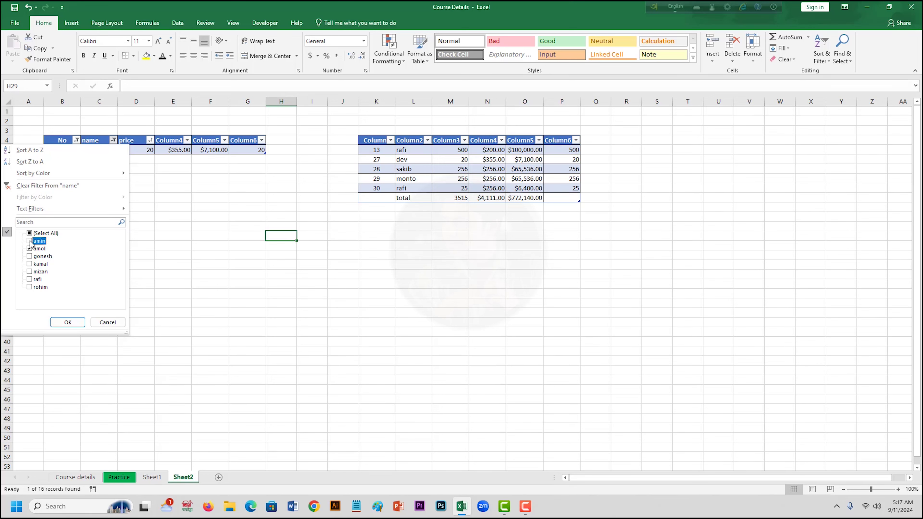
click(67, 322)
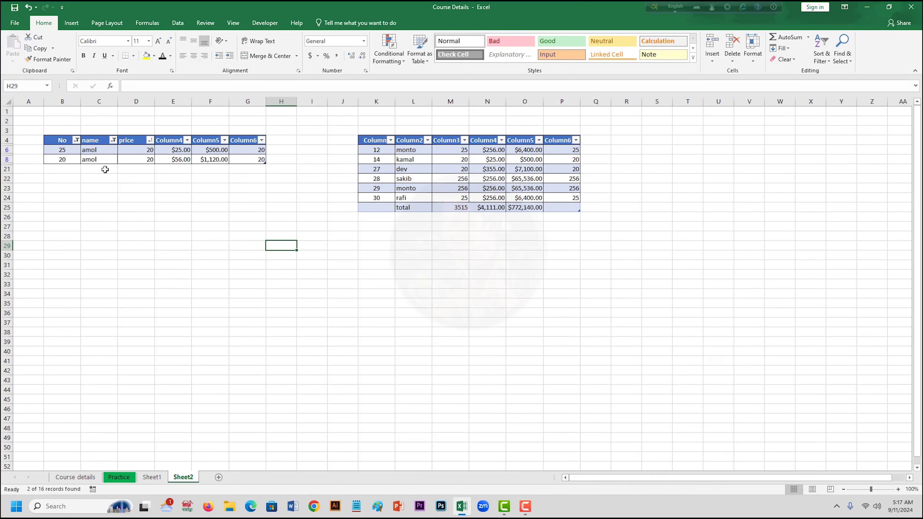
- Clear the No filter and select all values in the name filter to restore the first table's rows
click(113, 142)
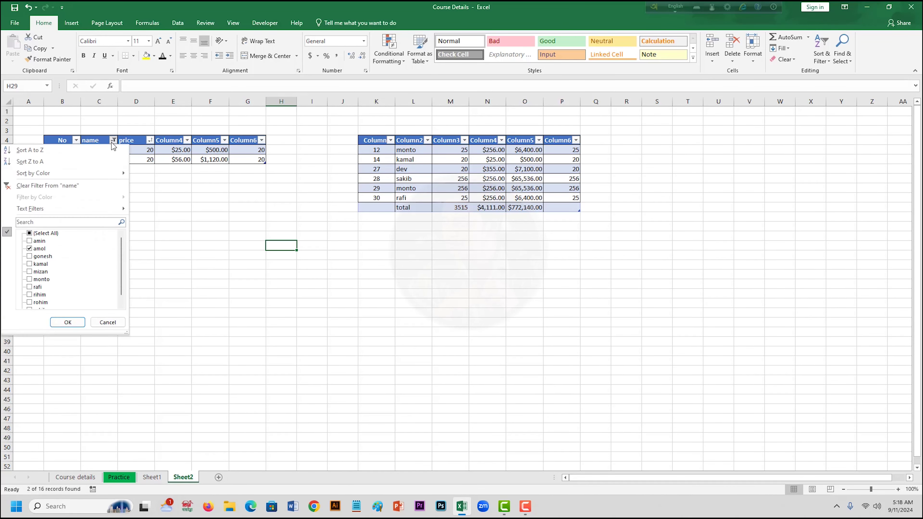
click(30, 233)
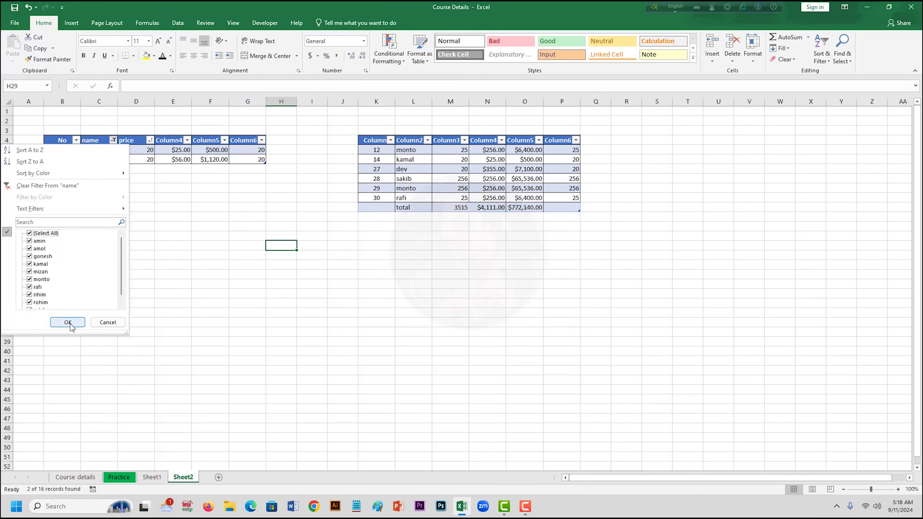
click(68, 322)
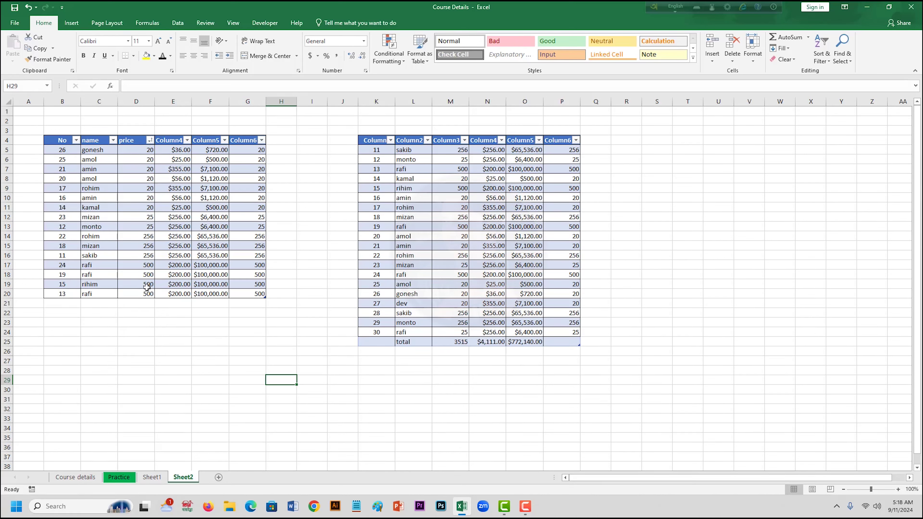
- Filter the first table's price column to rows priced at 20, excluding 25, 256 and 500
click(150, 141)
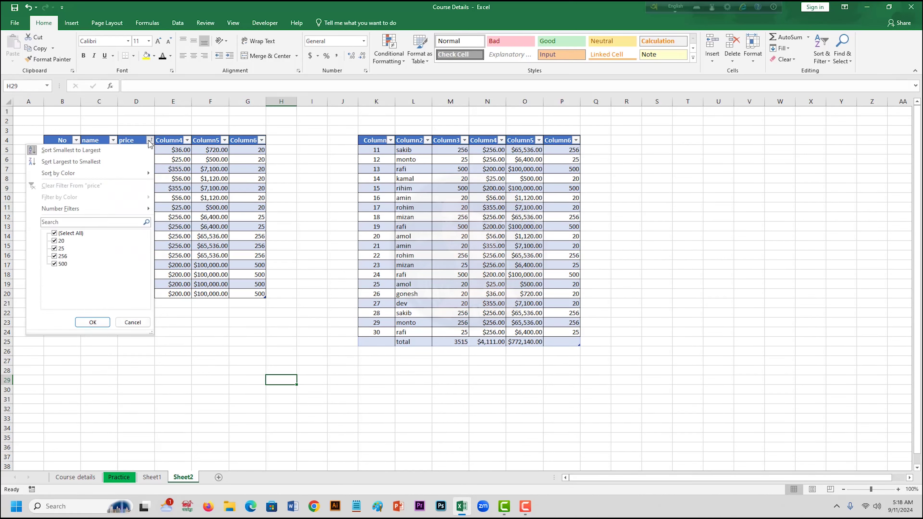
click(54, 240)
click(54, 248)
click(54, 256)
click(54, 264)
click(55, 241)
click(93, 322)
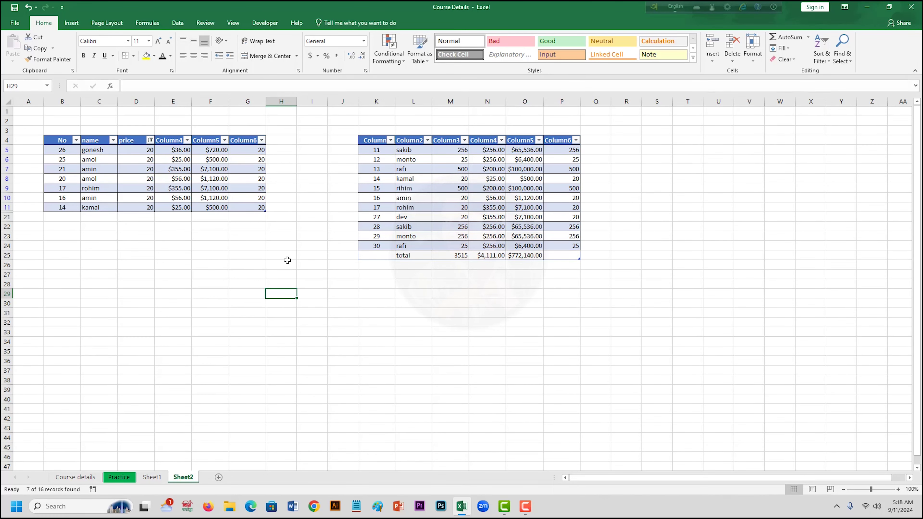
- Check the remaining topics on the Course details sheet and return to Sheet2
click(822, 59)
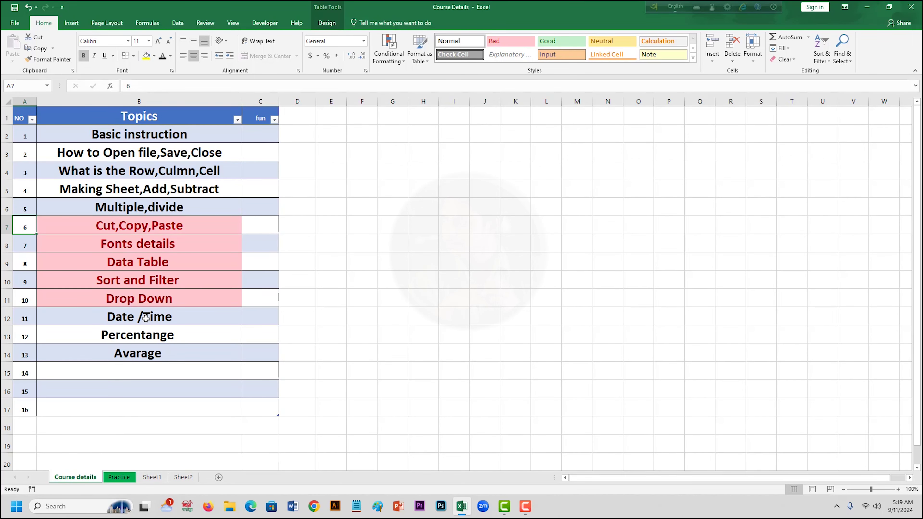
click(184, 478)
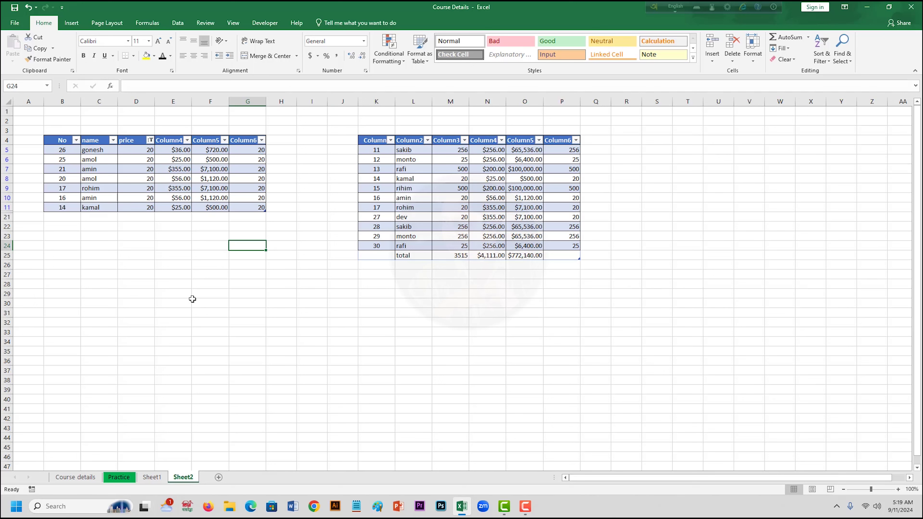
click(161, 275)
- Enter the formula =date(2024,09,11) in cell A4 of Sheet2
double_click(29, 141)
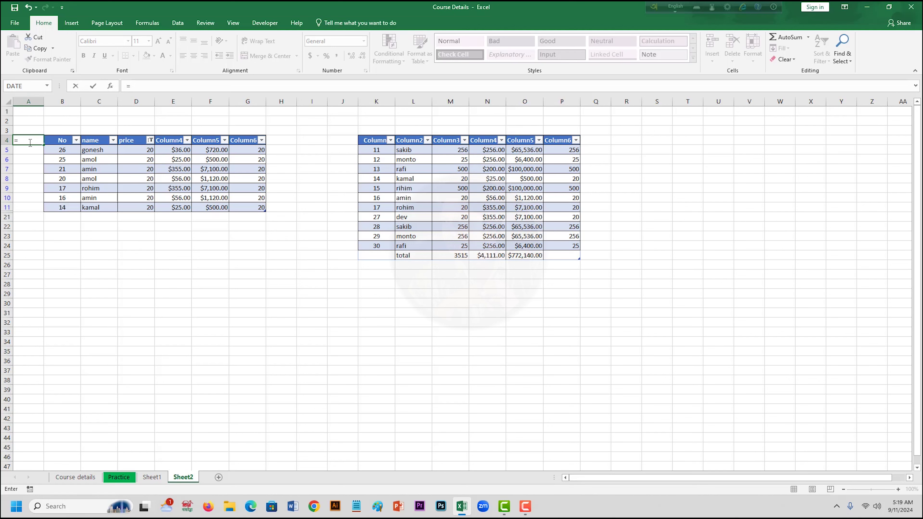
text(d)
key(BackSpace)
text(date)
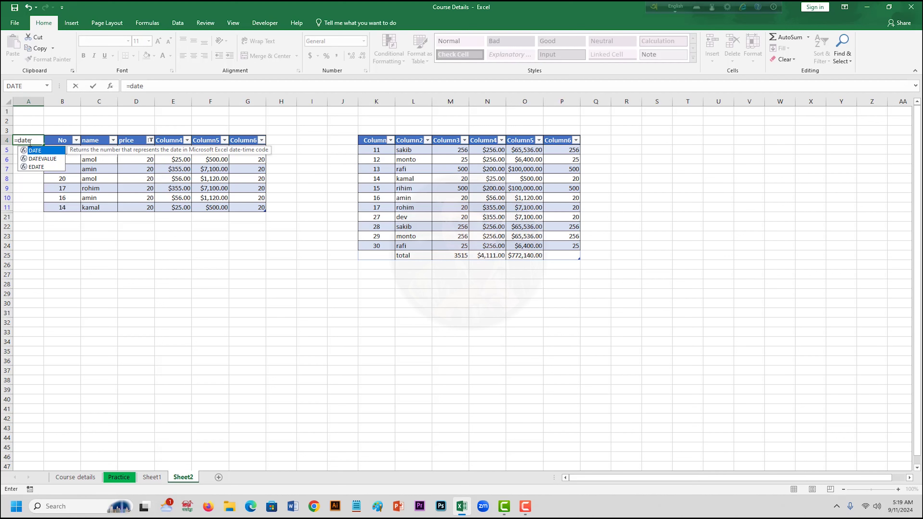
text(()
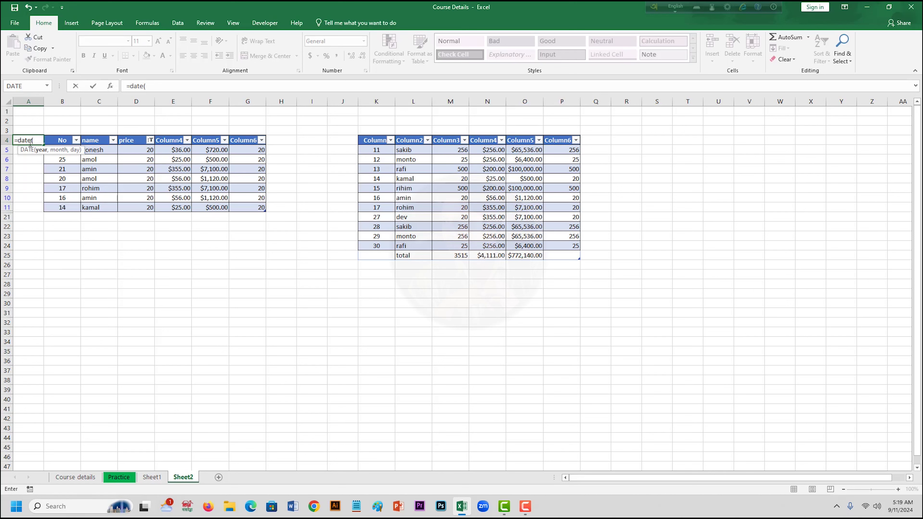
text(2024,)
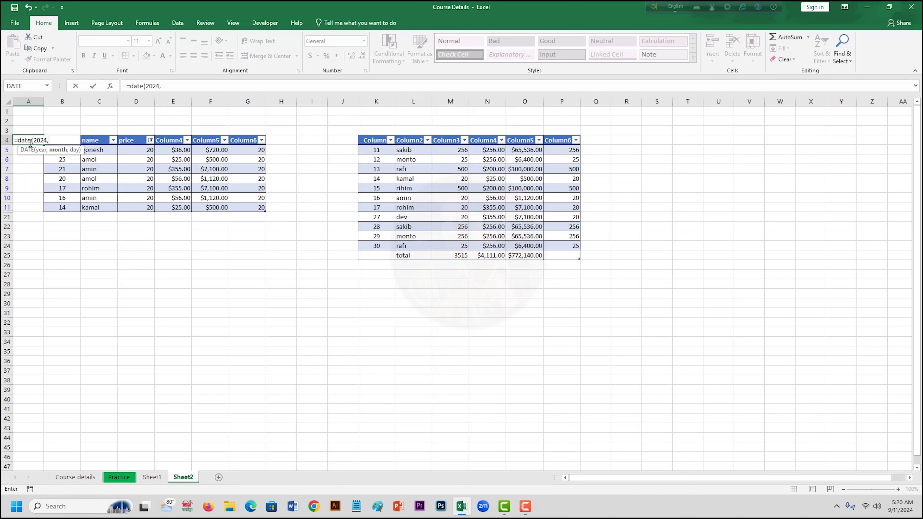
text(09,11)
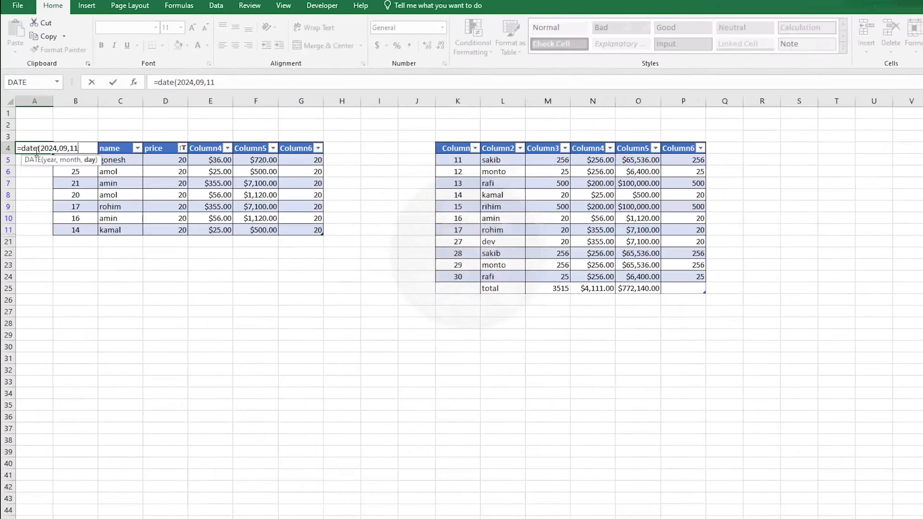
text())
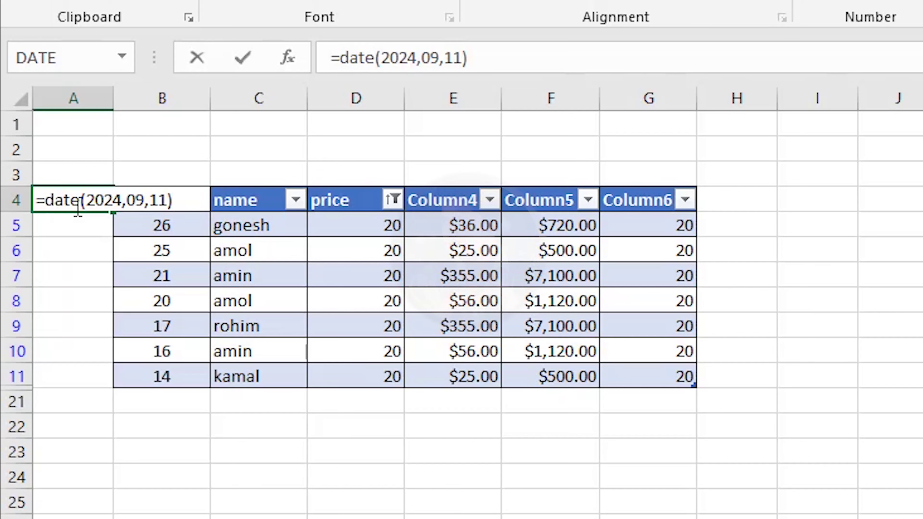
key(Return)
- Format the date in A4 as bold, centred 14-point text and widen column A to fit it
click(76, 205)
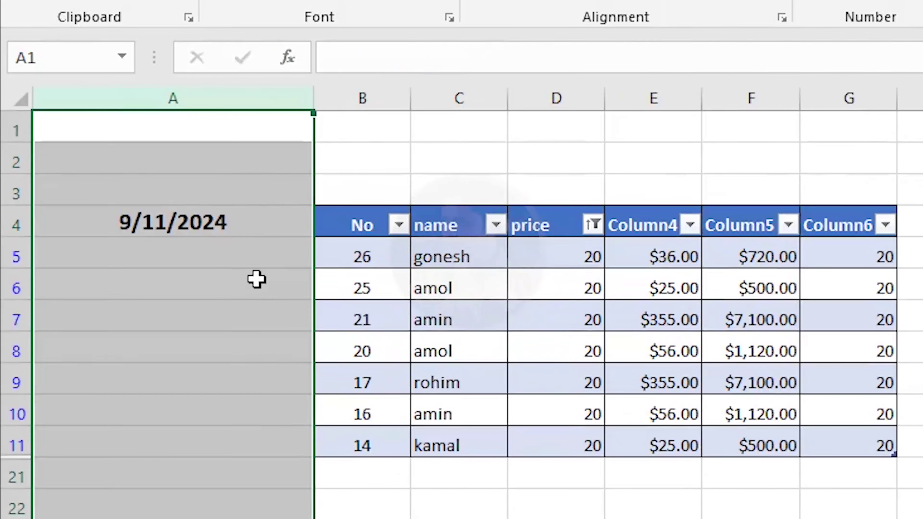
click(256, 279)
click(243, 222)
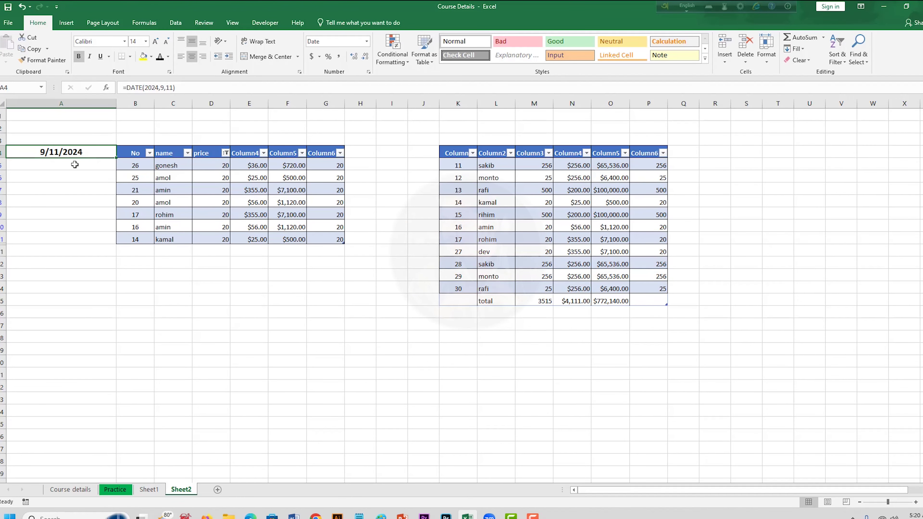
click(74, 165)
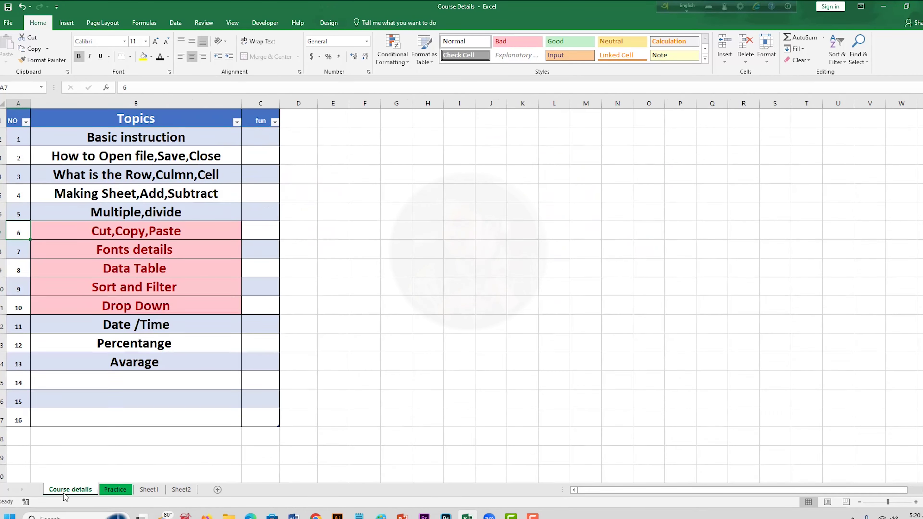
- Review the Course details topics and the stock table on Sheet1, and return to Sheet2
click(69, 489)
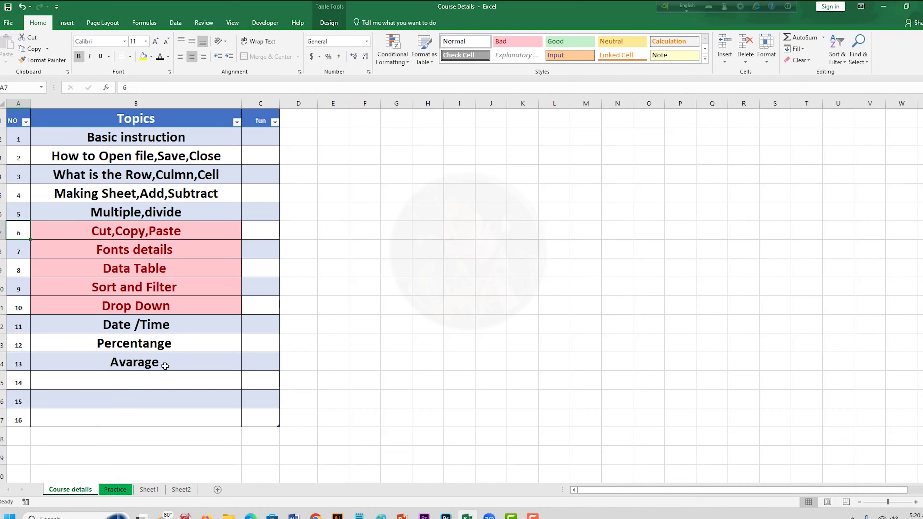
click(152, 491)
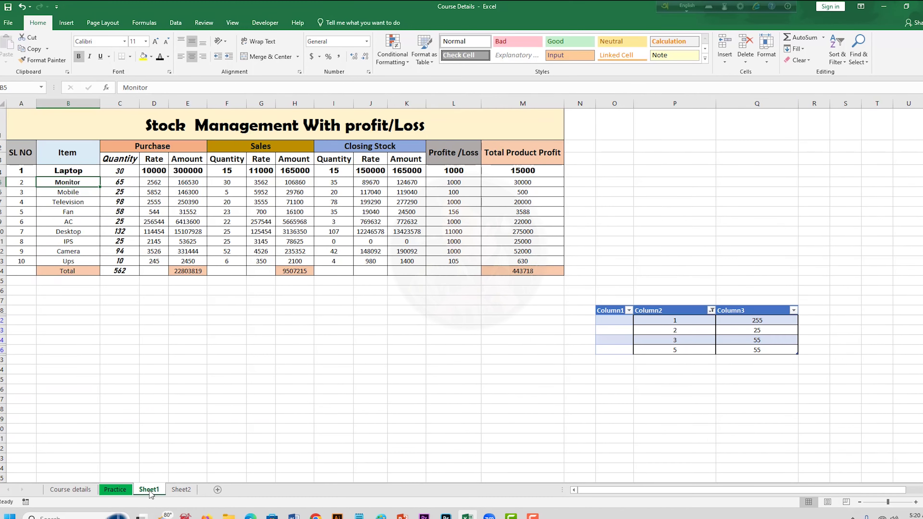
click(181, 489)
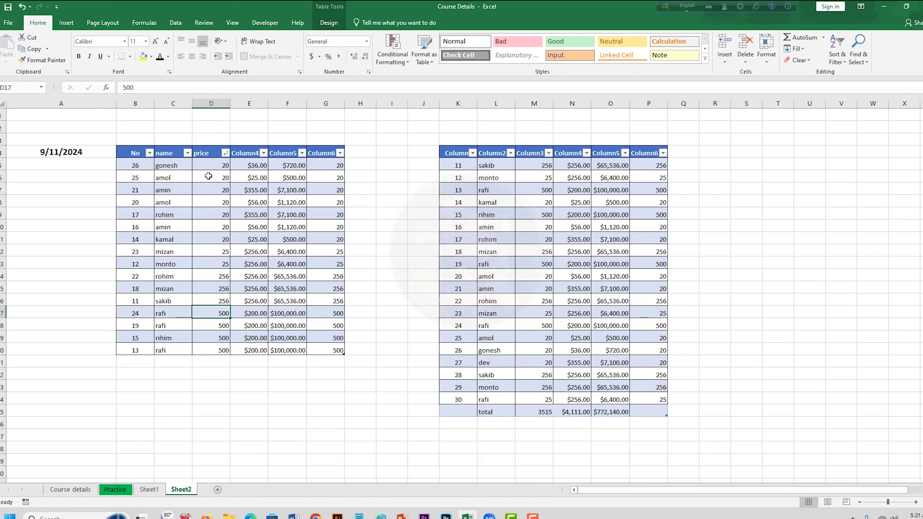
- Calculate the average of the first table's price column in cell D22 with =AVERAGE(Table3[price])
click(202, 364)
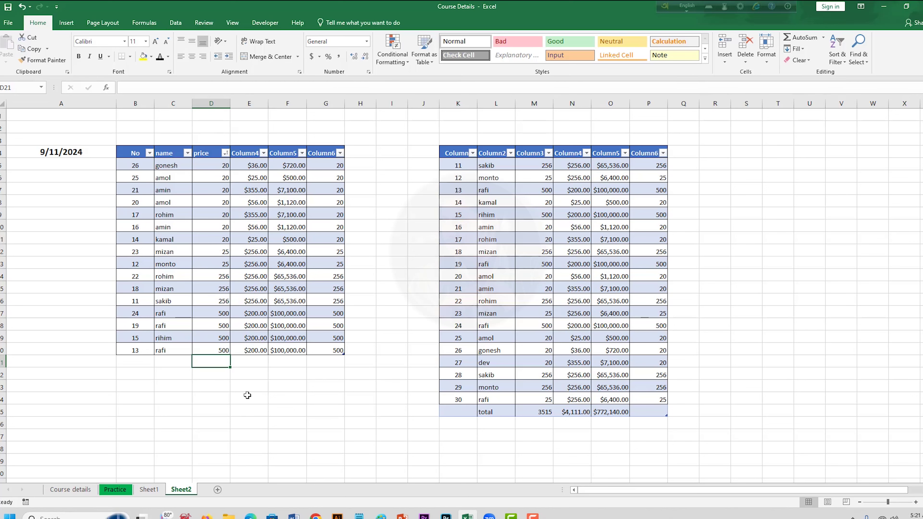
click(210, 378)
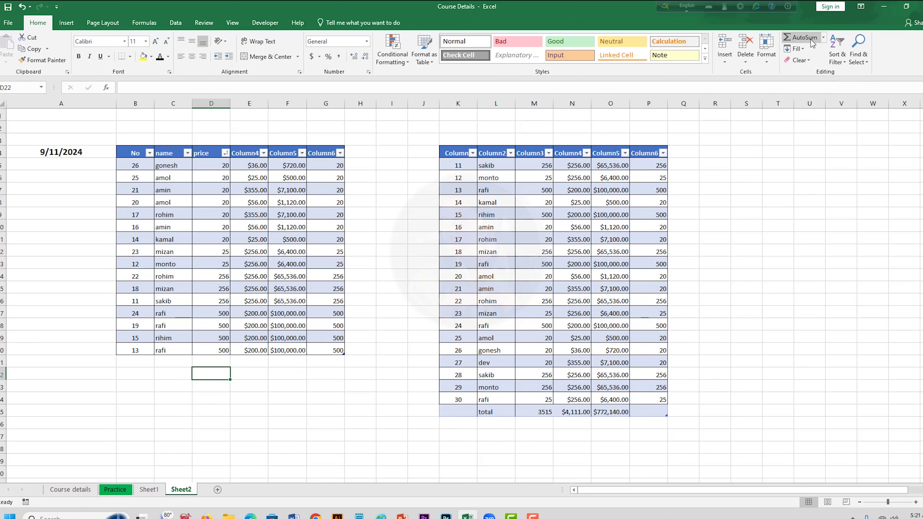
click(823, 38)
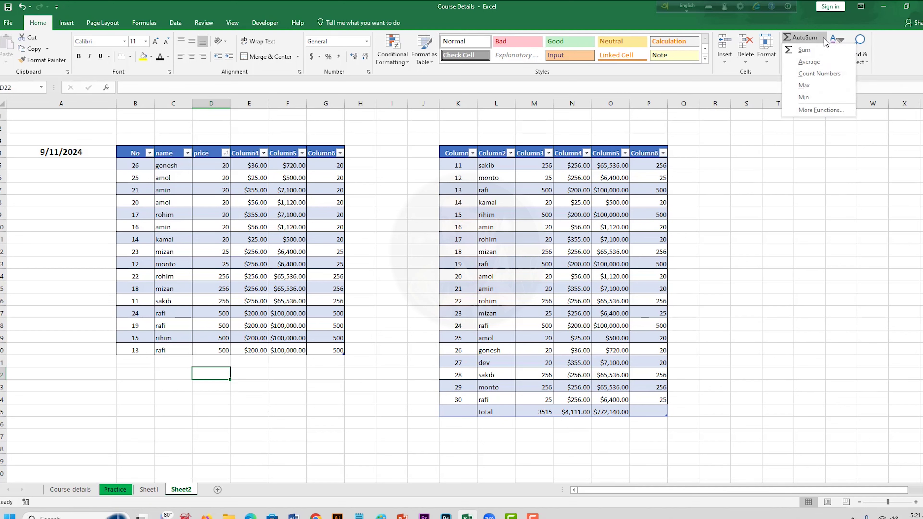
click(809, 62)
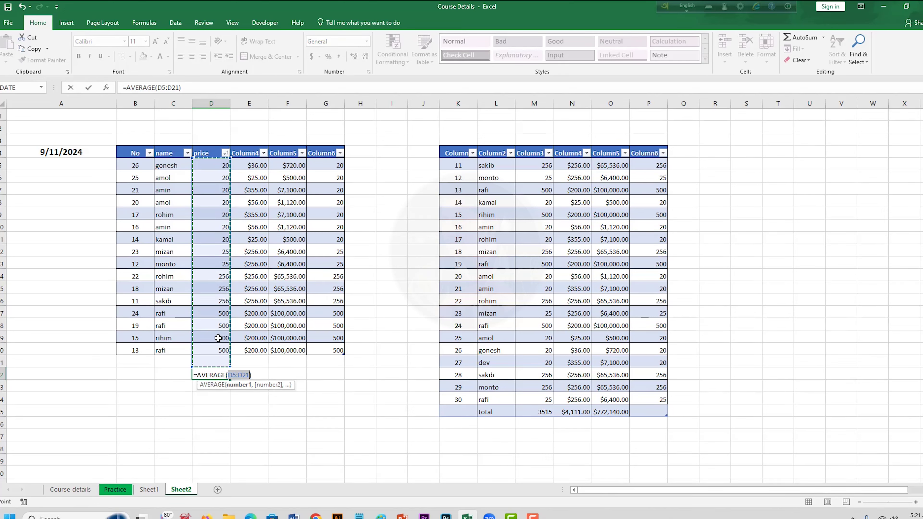
click(228, 364)
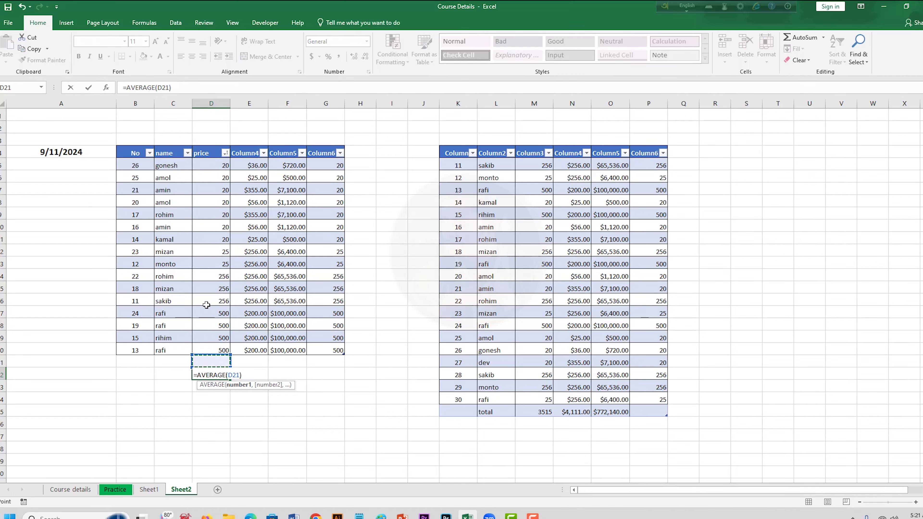
drag(200, 165, 223, 351)
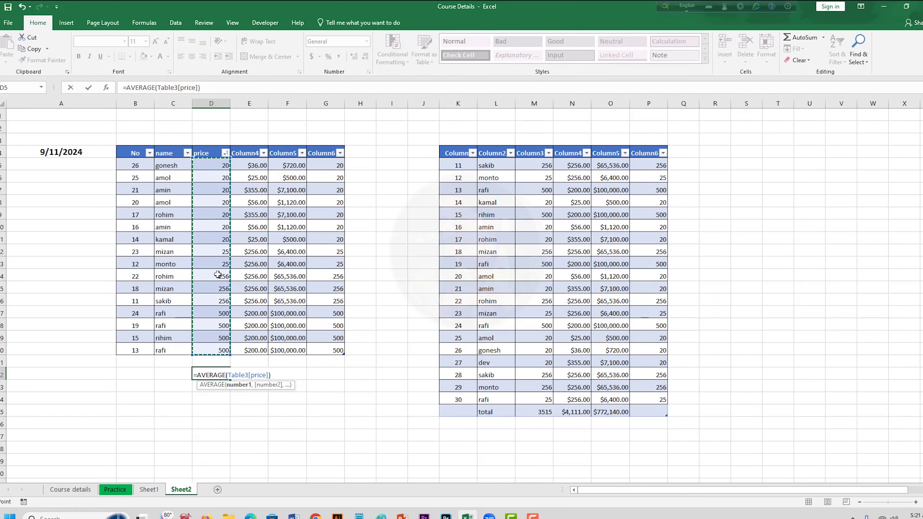
key(Return)
click(215, 375)
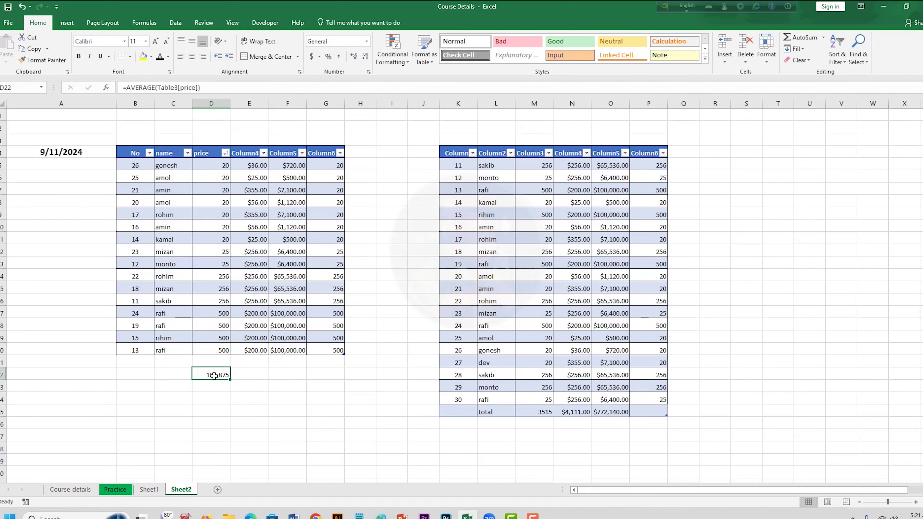
- Label the average result by entering Avarage in cell C22 beside it
click(177, 375)
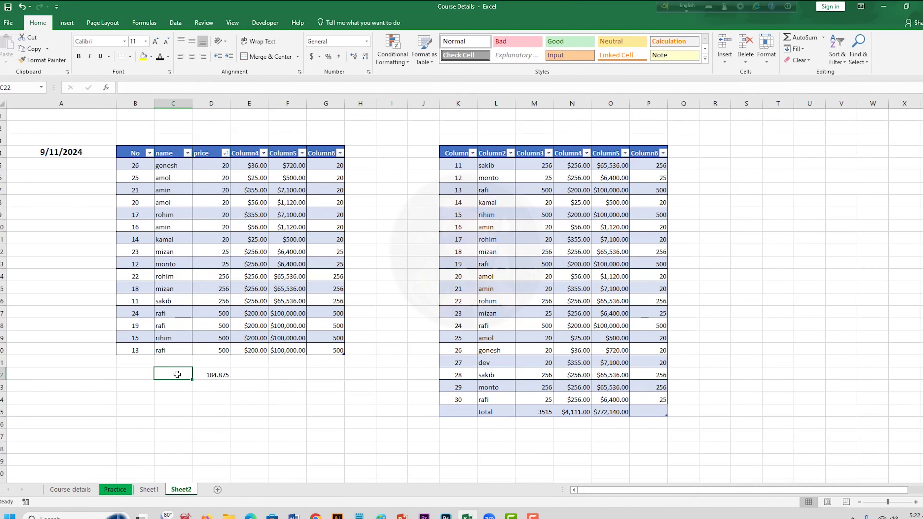
text(Avarage)
key(Tab)
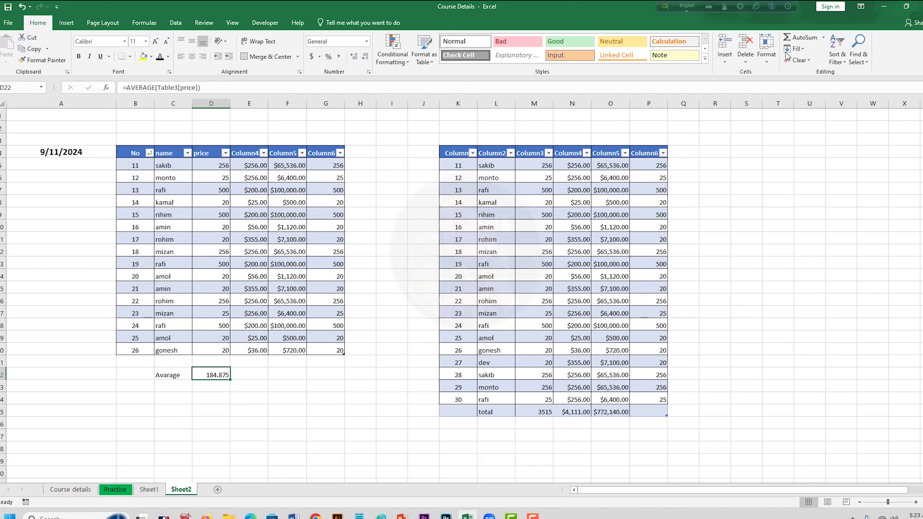
- Calculate the first table's price average again in cell D23 with =average(Table3[price])
click(209, 388)
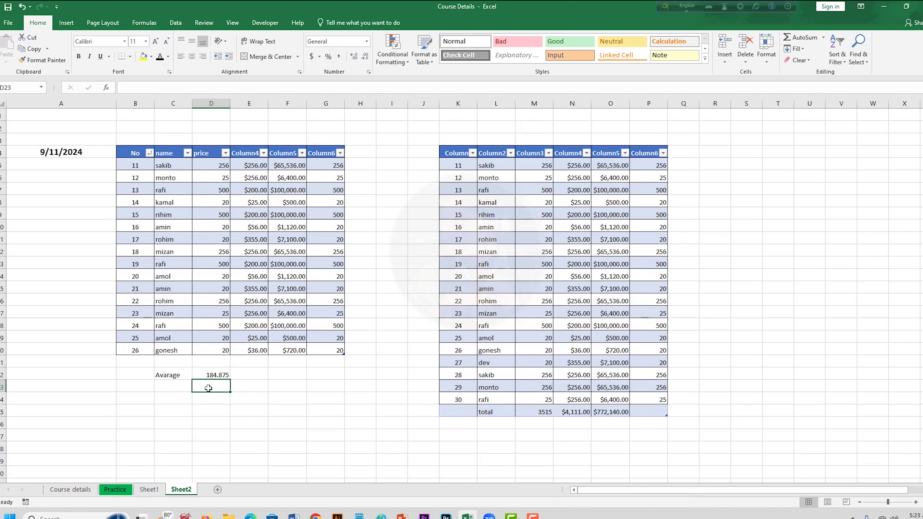
text(=ava)
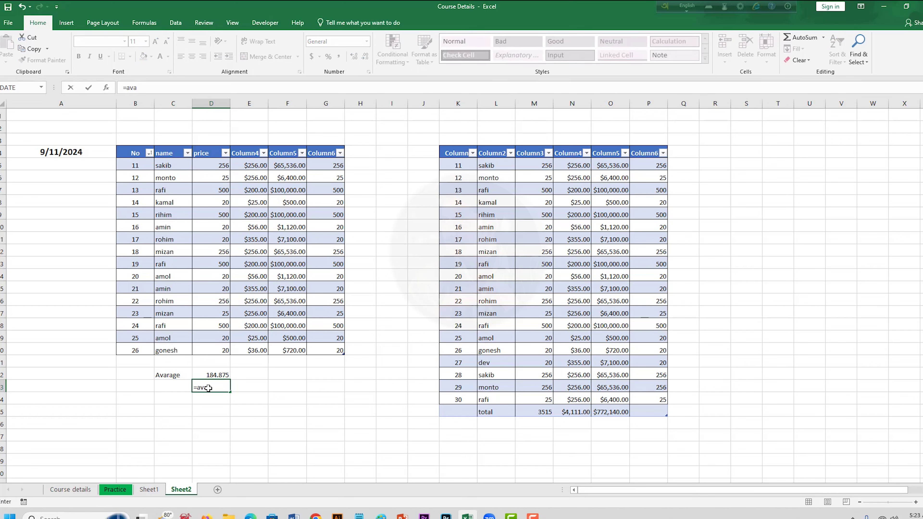
key(BackSpace)
text(erage)
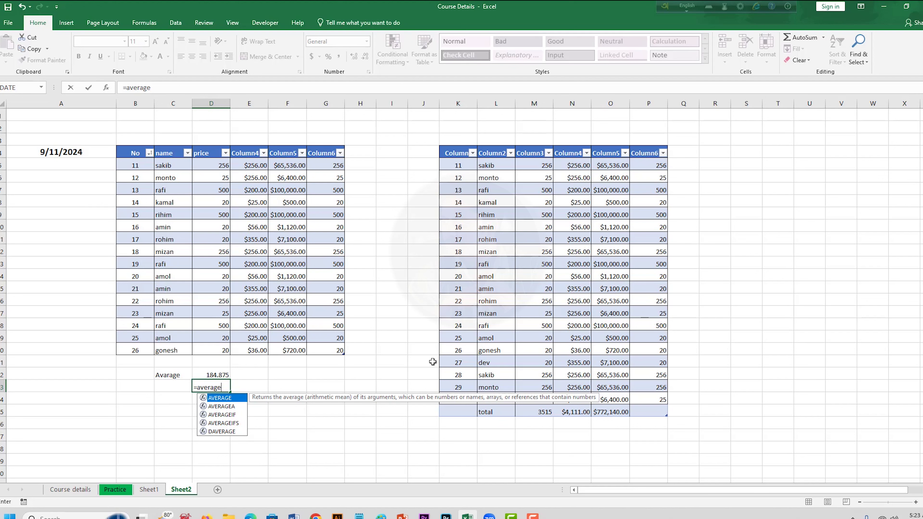
text(()
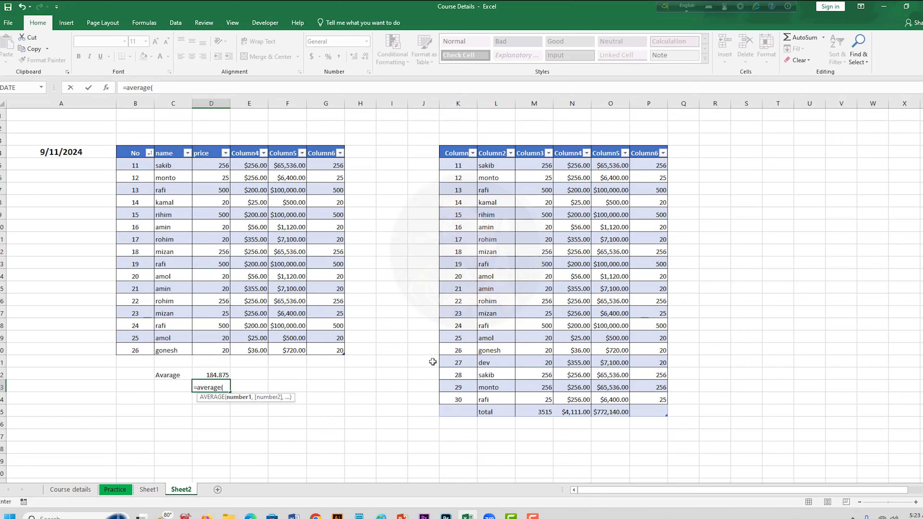
drag(215, 166, 218, 350)
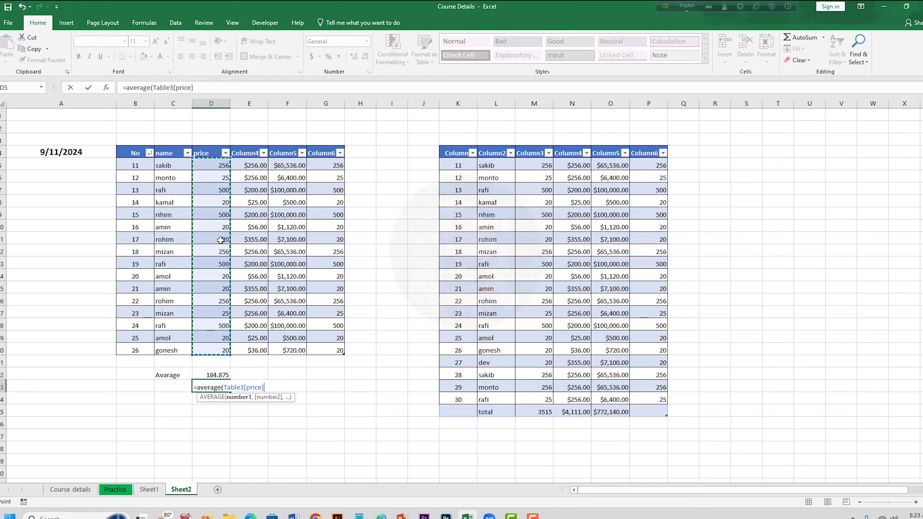
text())
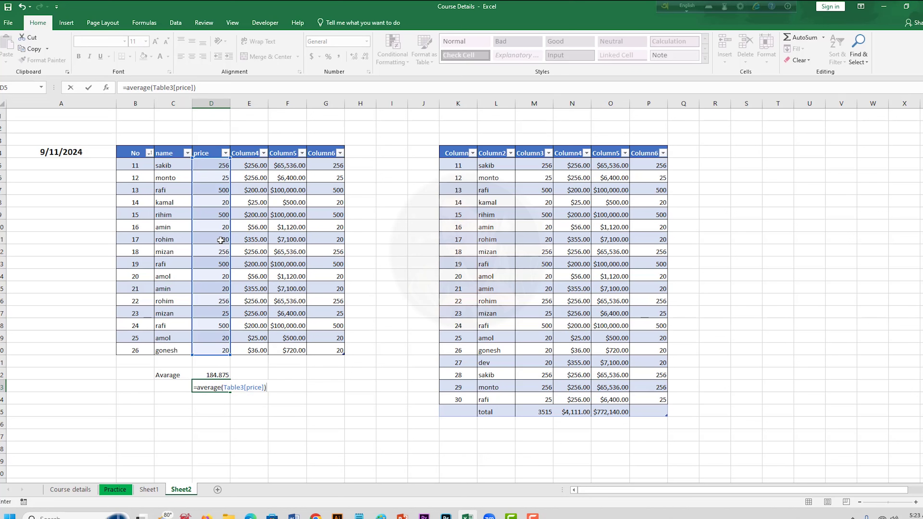
key(Return)
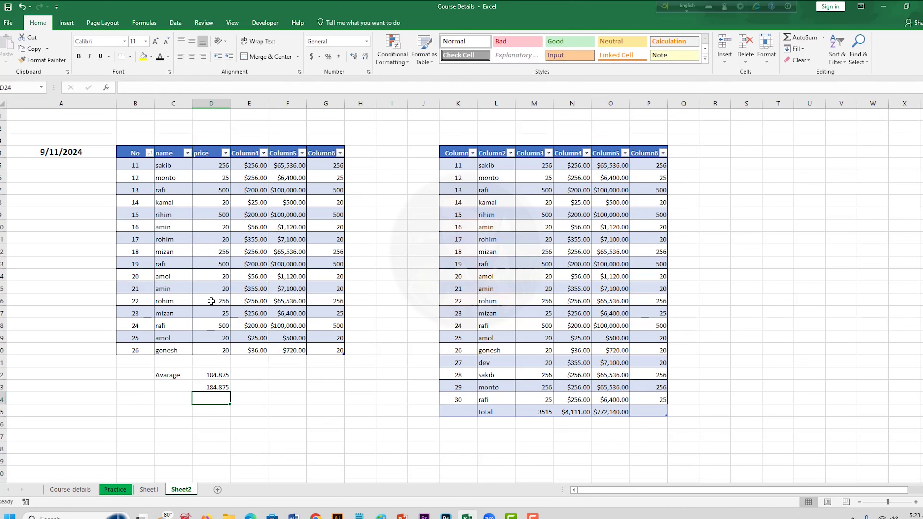
click(218, 386)
double_click(220, 375)
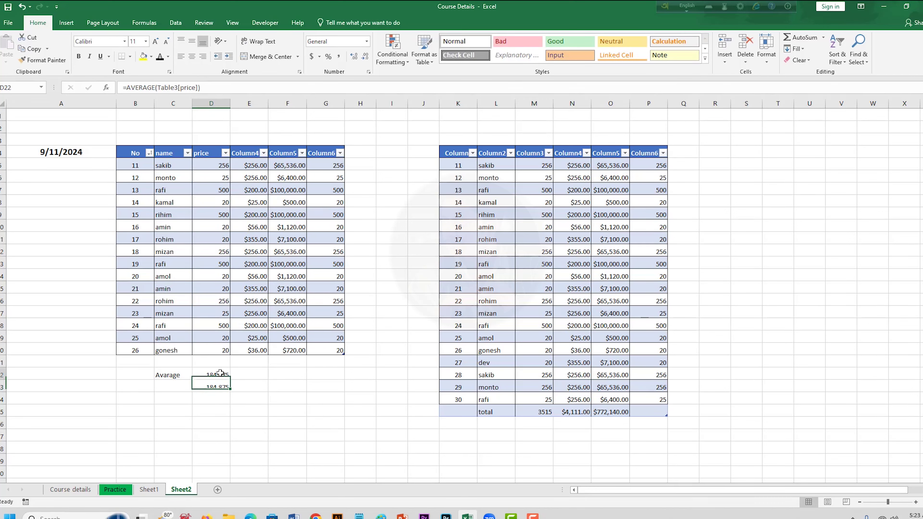
key(Return)
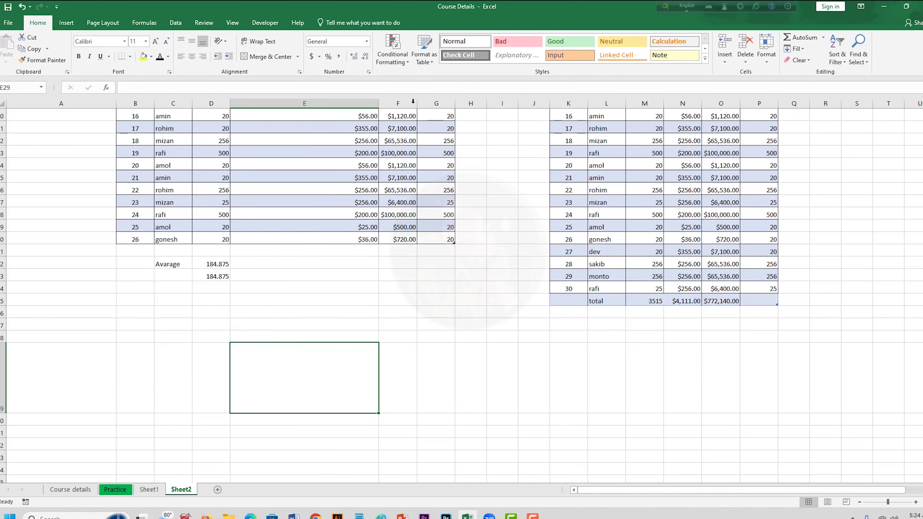
- Widen column F and enter 500 in the enlarged cell E29
drag(417, 103, 454, 104)
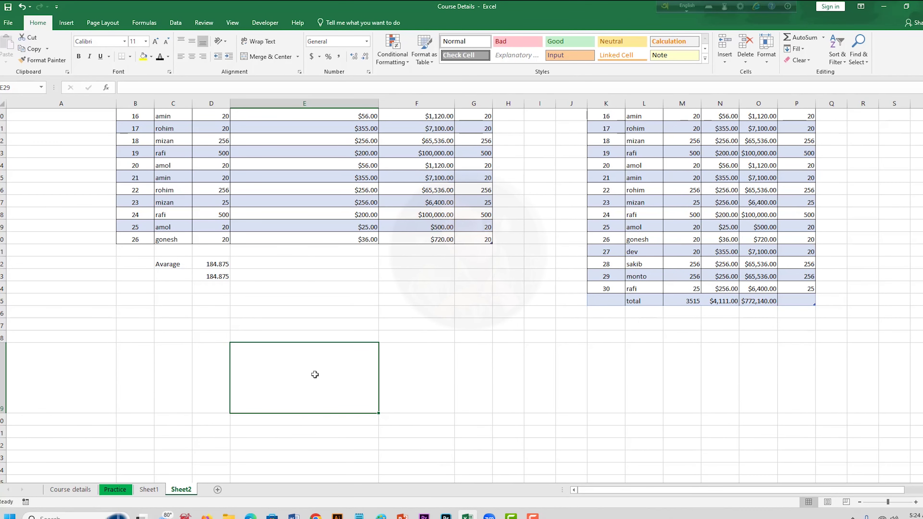
text(00)
key(ctrl+Return)
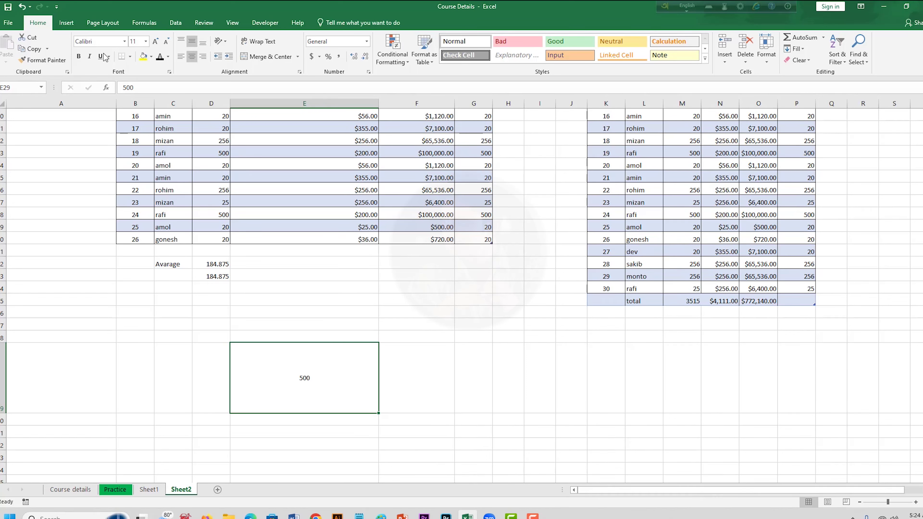
- Format the 500 in cell E29 as bold 72-point text
click(155, 42)
click(156, 42)
click(155, 42)
click(156, 42)
click(155, 42)
click(155, 42)
click(155, 41)
click(155, 42)
click(155, 42)
click(155, 42)
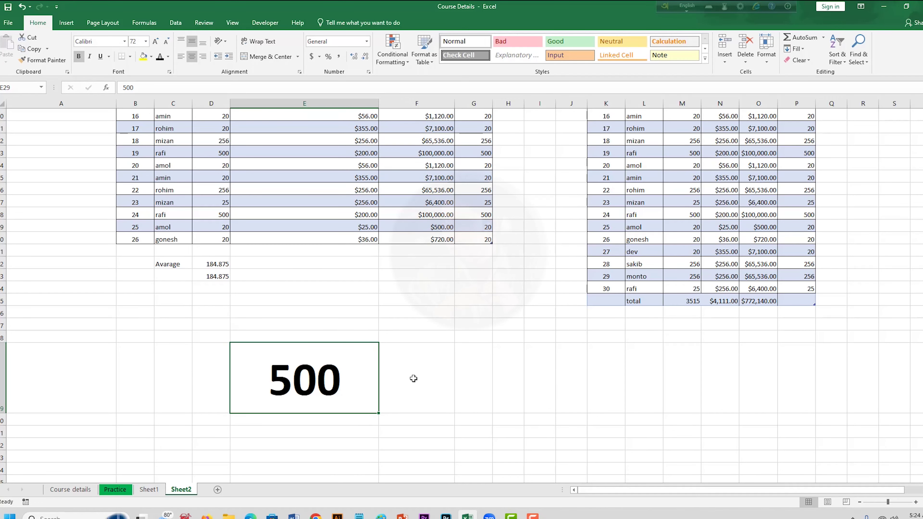
- Calculate 20% of E29 in cell F29 with =E29*20/100 and format it as bold, centred 48-point text
click(414, 363)
click(495, 375)
click(405, 383)
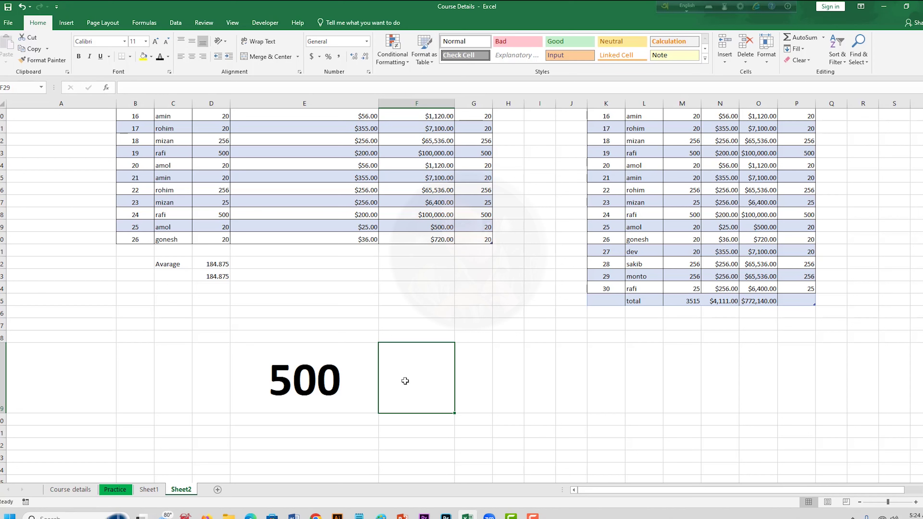
text(=)
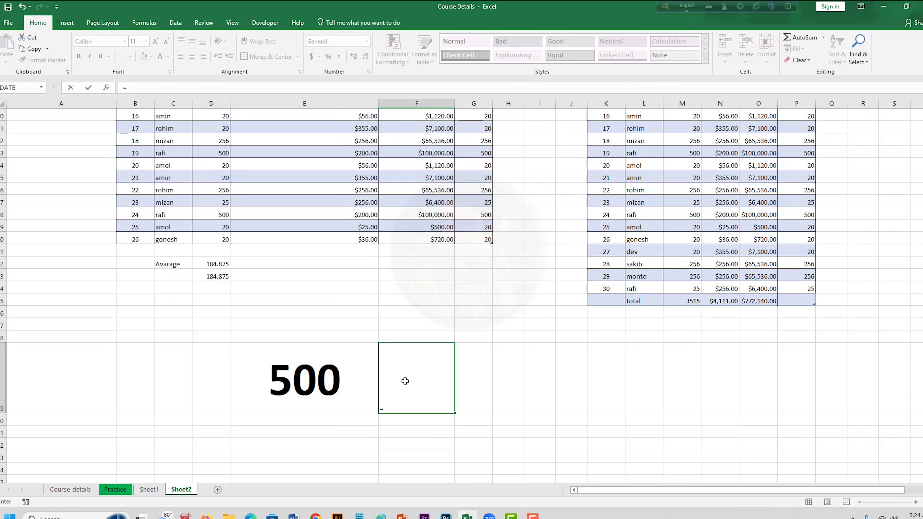
click(306, 380)
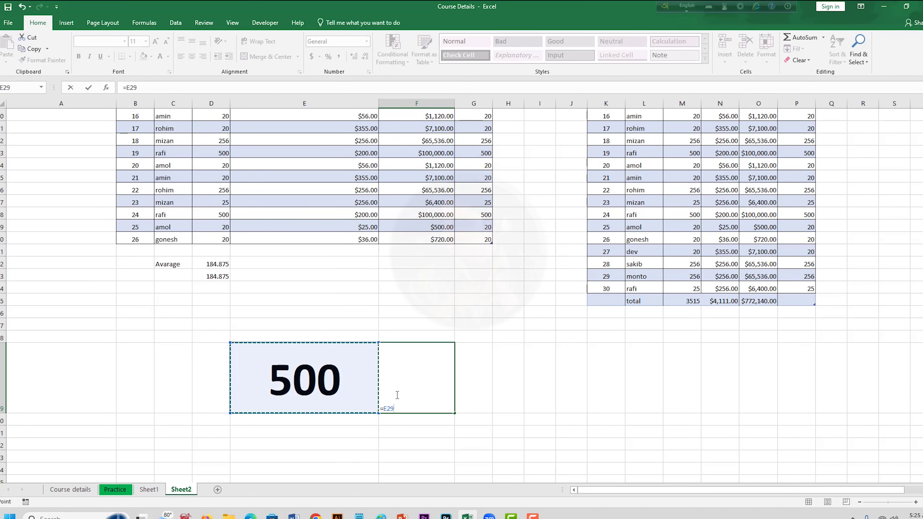
text(*)
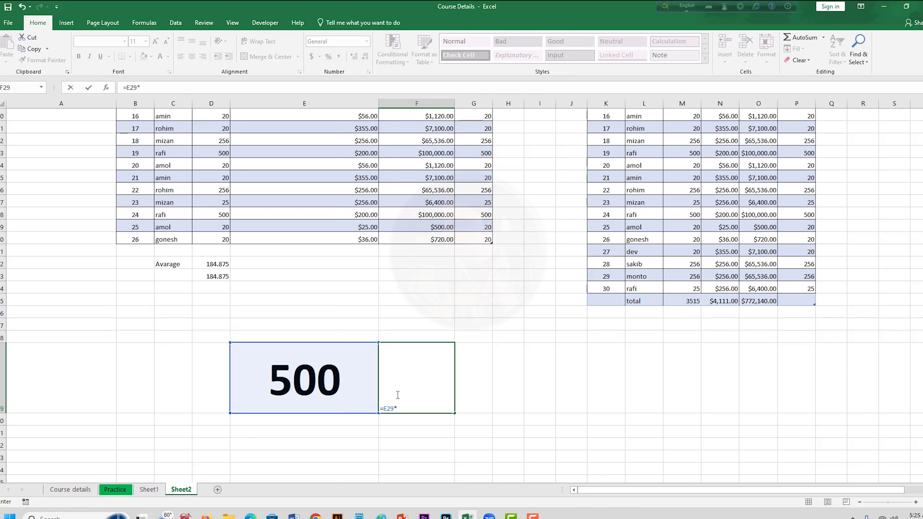
text(2)
text(/100)
key(Return)
click(326, 397)
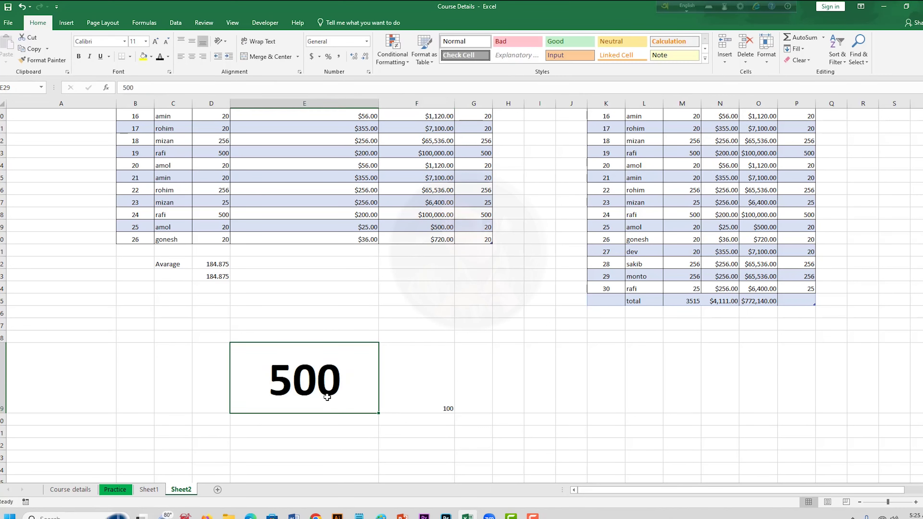
click(428, 398)
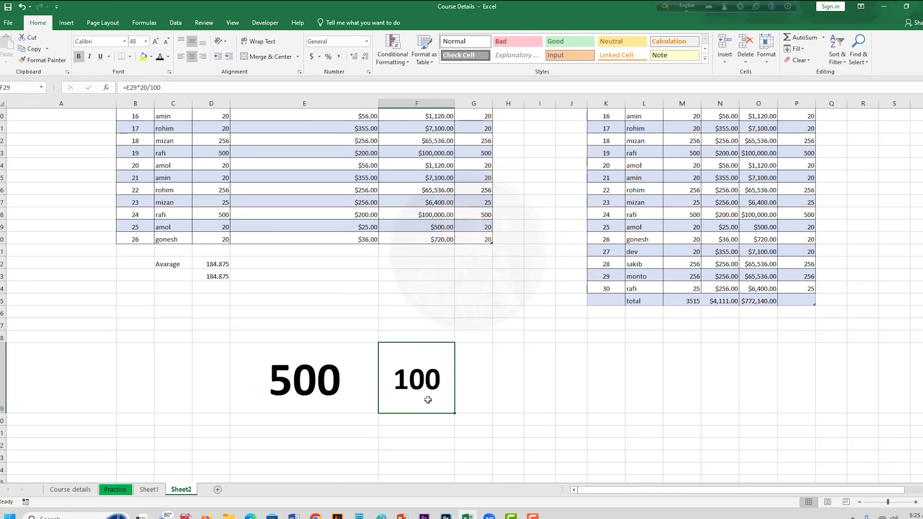
click(336, 390)
click(433, 383)
- Add a new column headed 20% to the first table in cell H4, beside Column6
scroll(416, 375, up, 3)
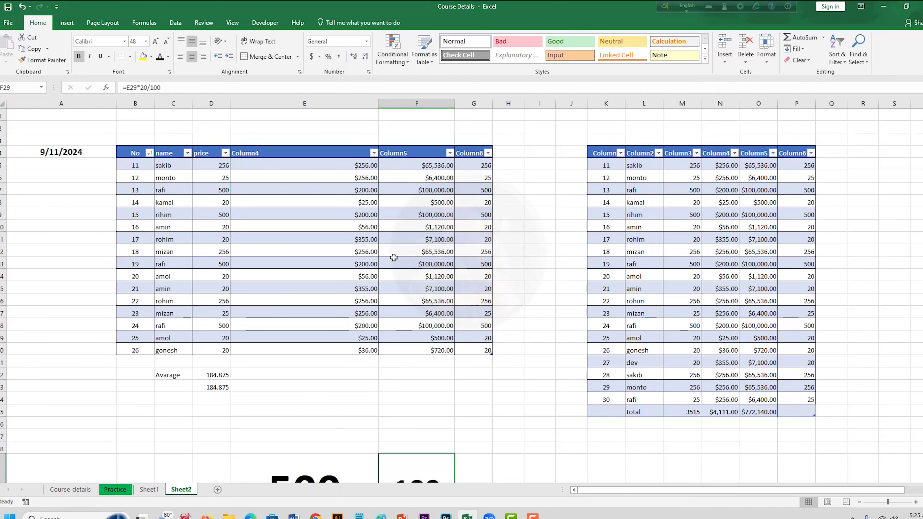
click(330, 154)
click(509, 153)
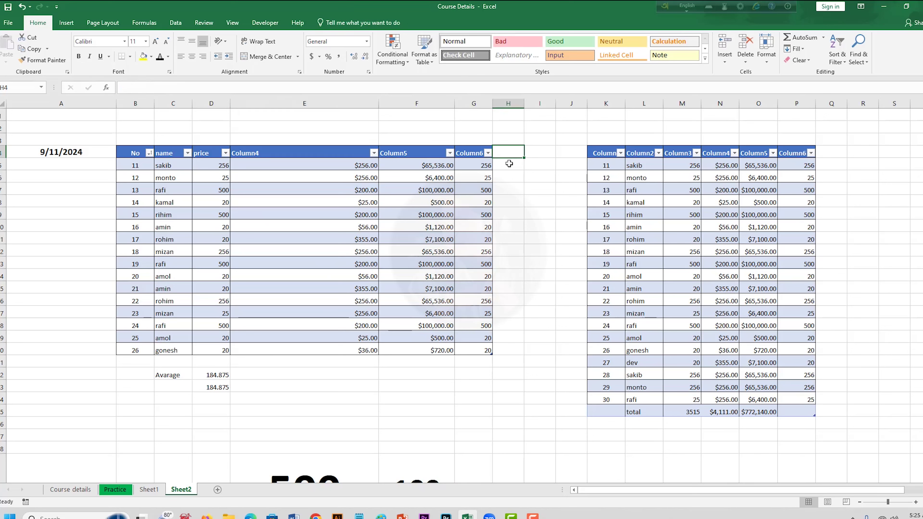
click(486, 167)
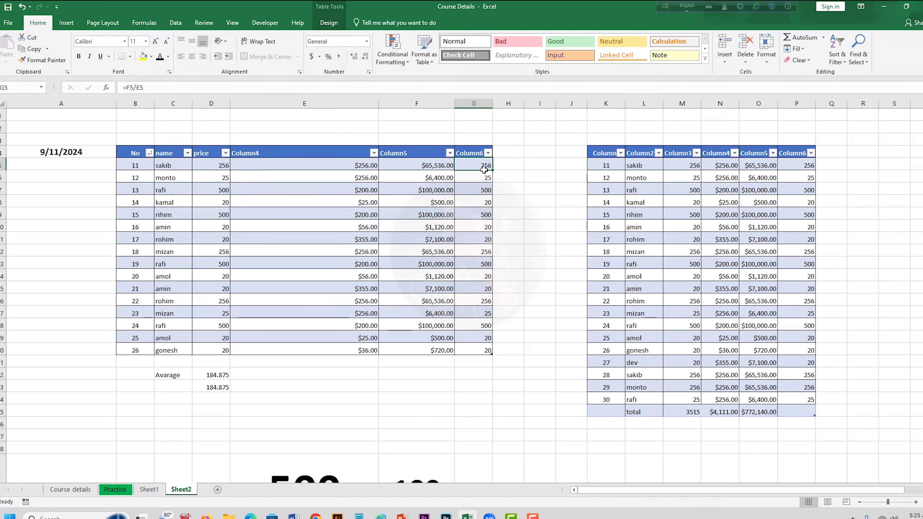
click(511, 163)
click(506, 152)
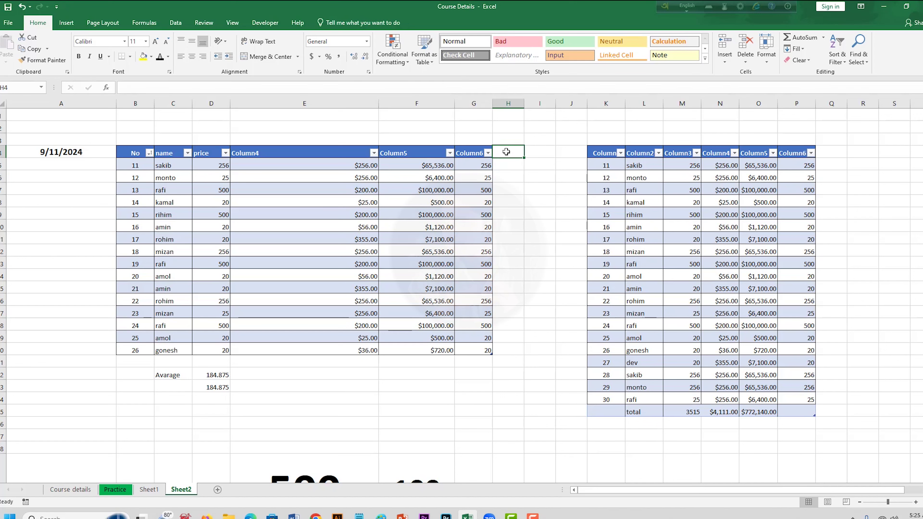
text(20)
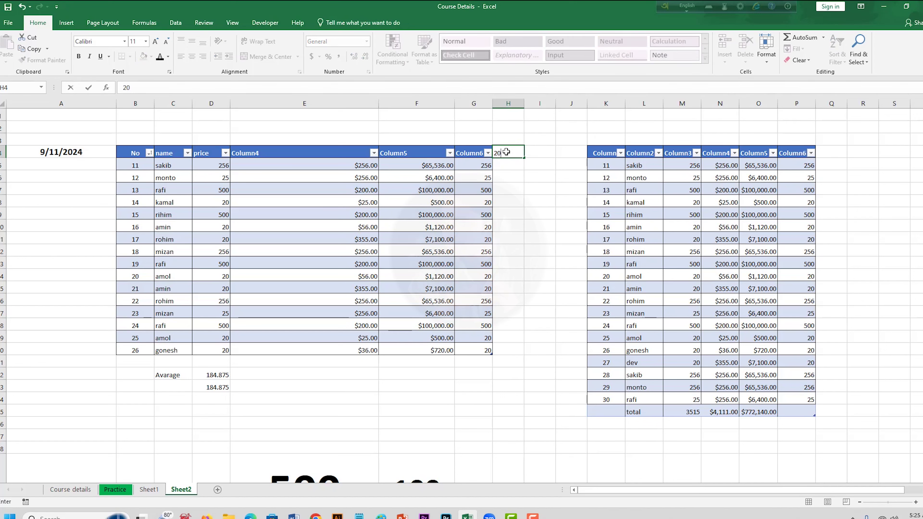
text(%)
click(504, 163)
key(Down)
key(Down)
key(Down)
key(Down)
key(Down)
key(Down)
key(Down)
key(Down)
key(Down)
key(Down)
key(Down)
key(Down)
key(Down)
key(Down)
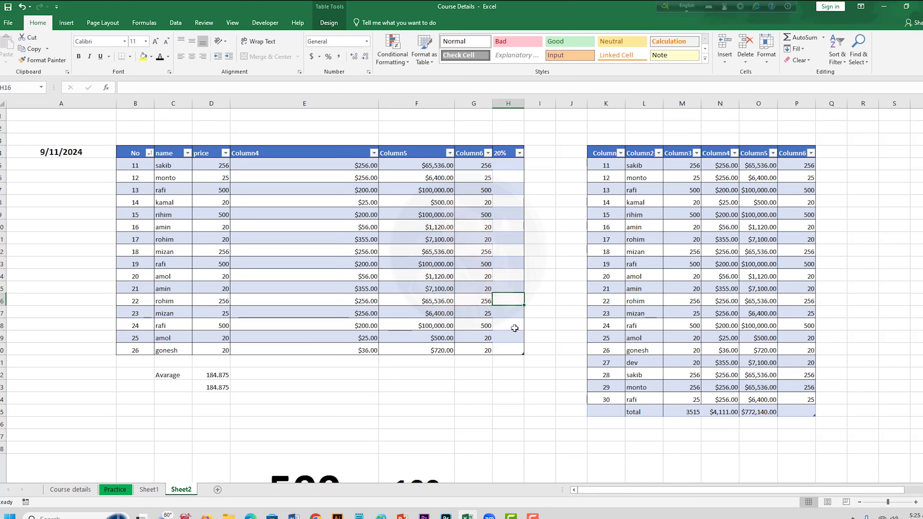
click(506, 166)
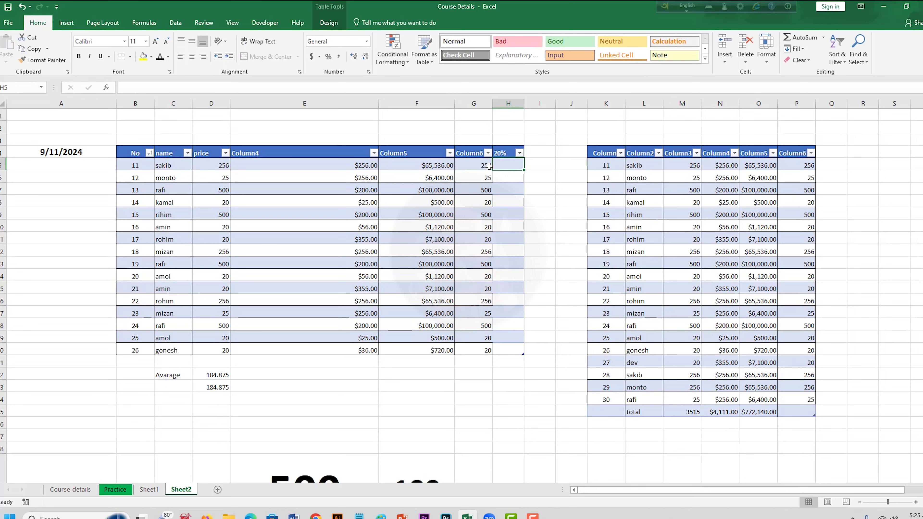
click(489, 166)
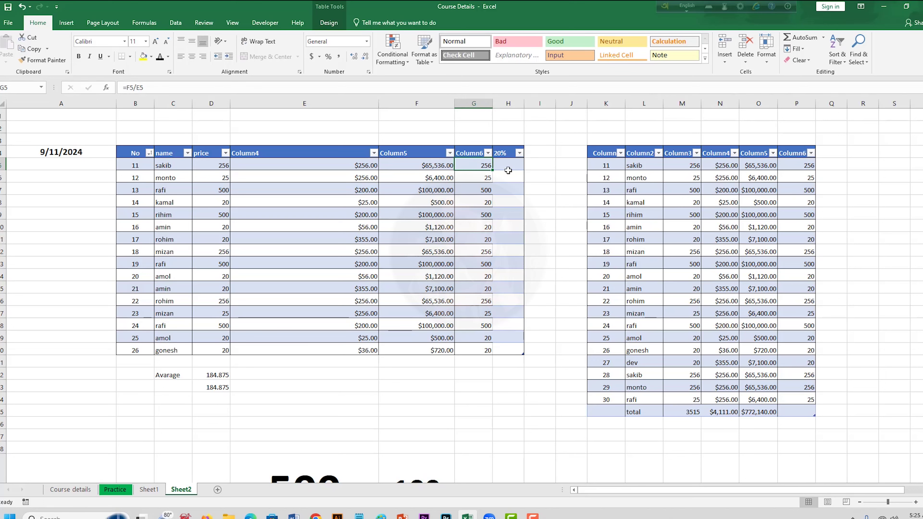
click(510, 164)
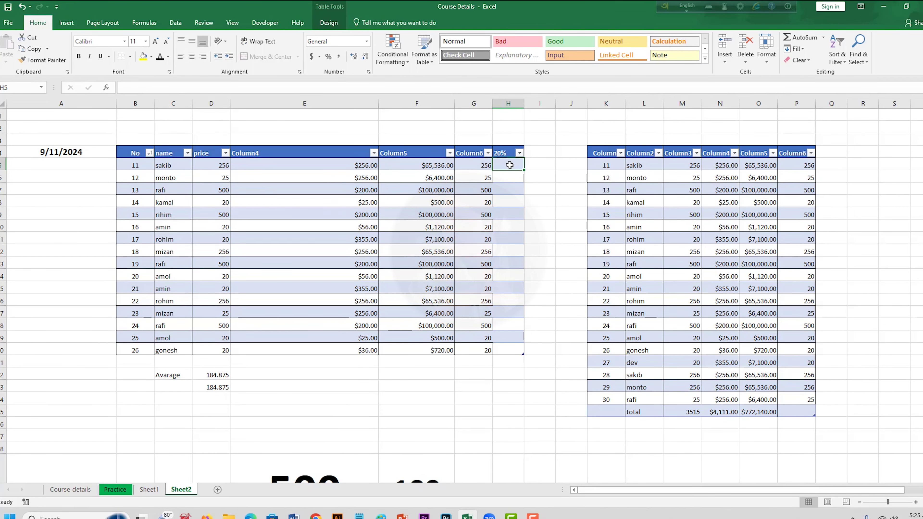
text(=)
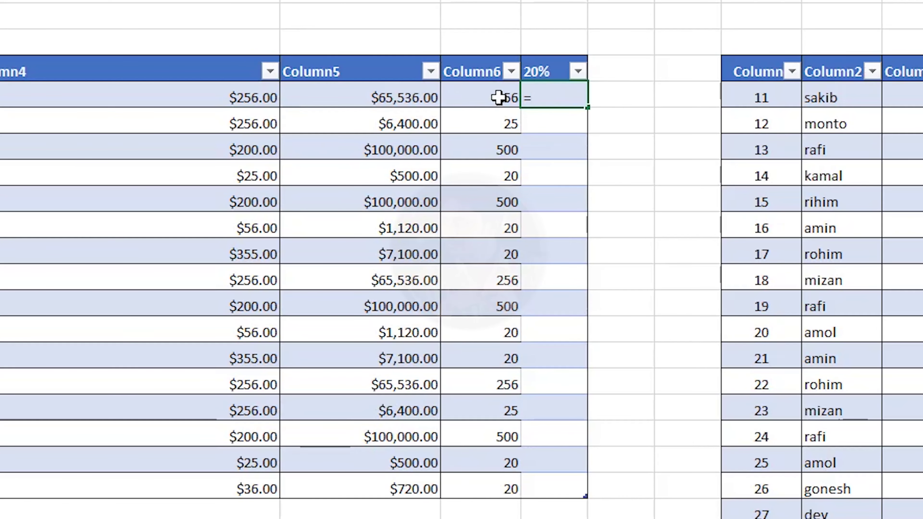
click(498, 97)
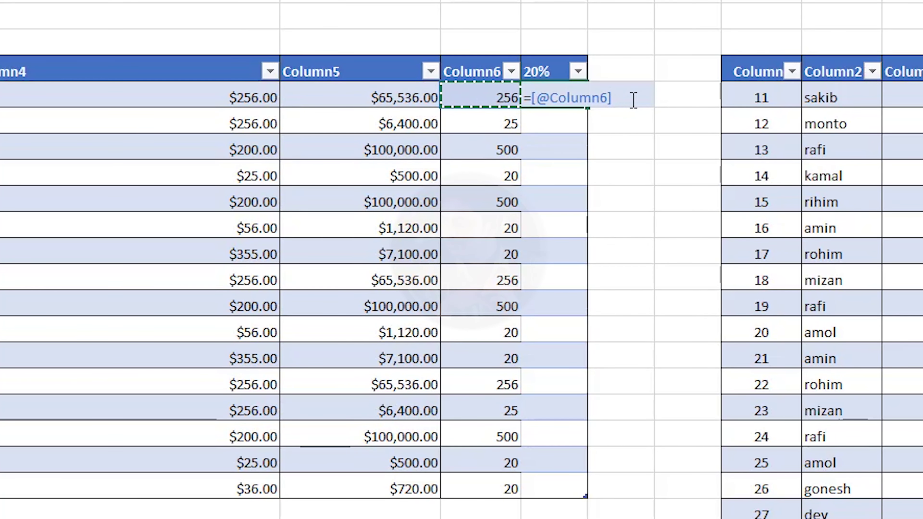
text(*20)
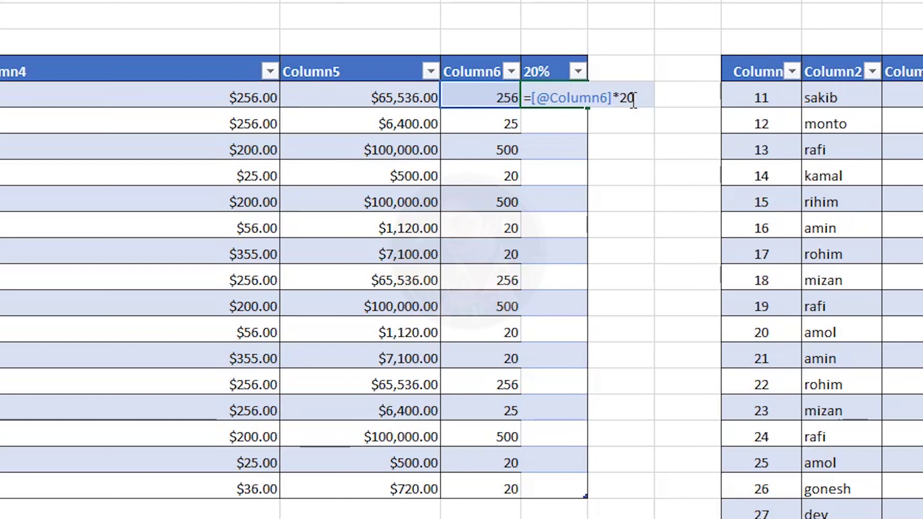
text(/100)
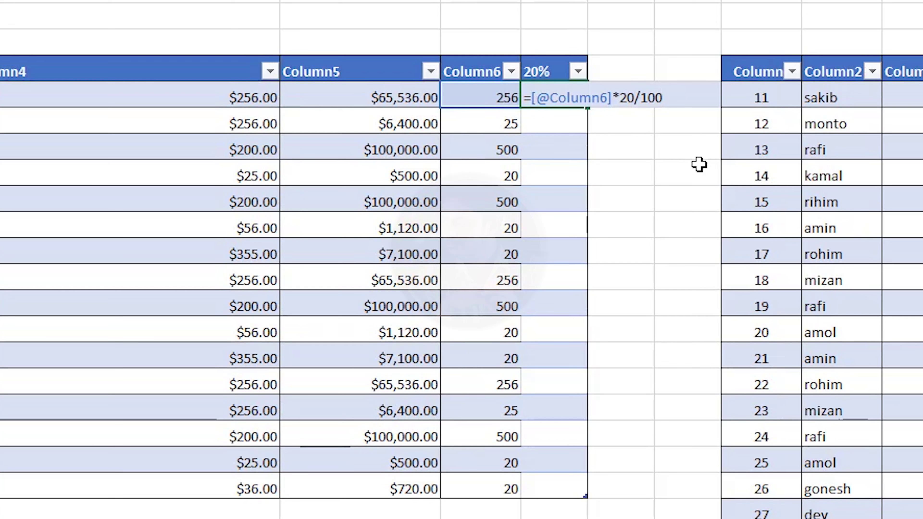
key(Return)
click(561, 95)
click(509, 98)
click(545, 97)
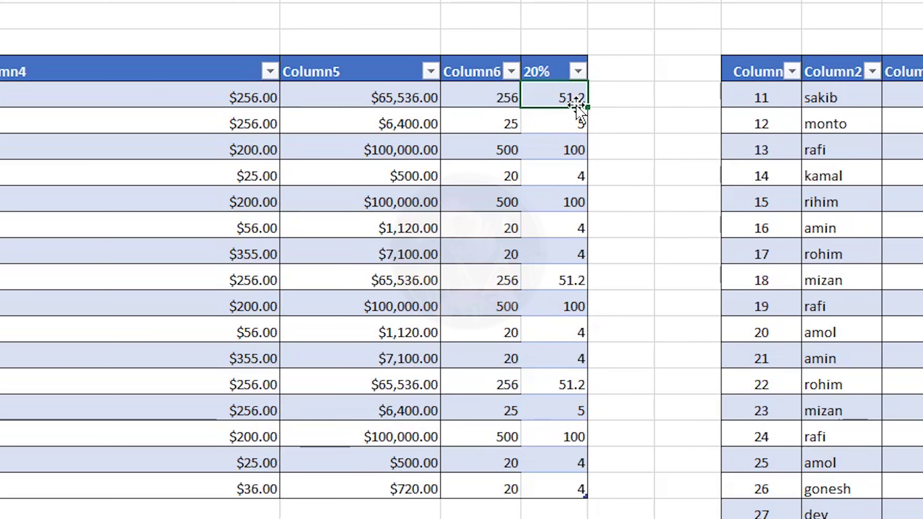
click(500, 123)
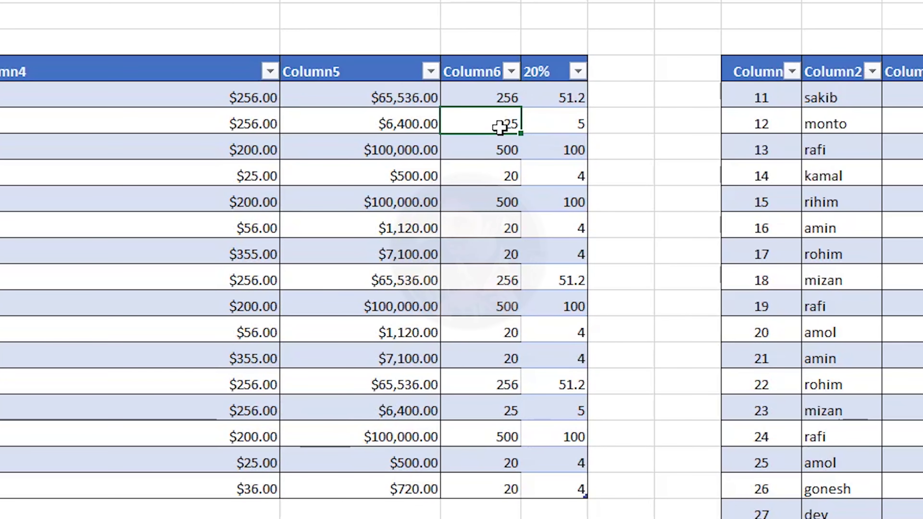
click(572, 126)
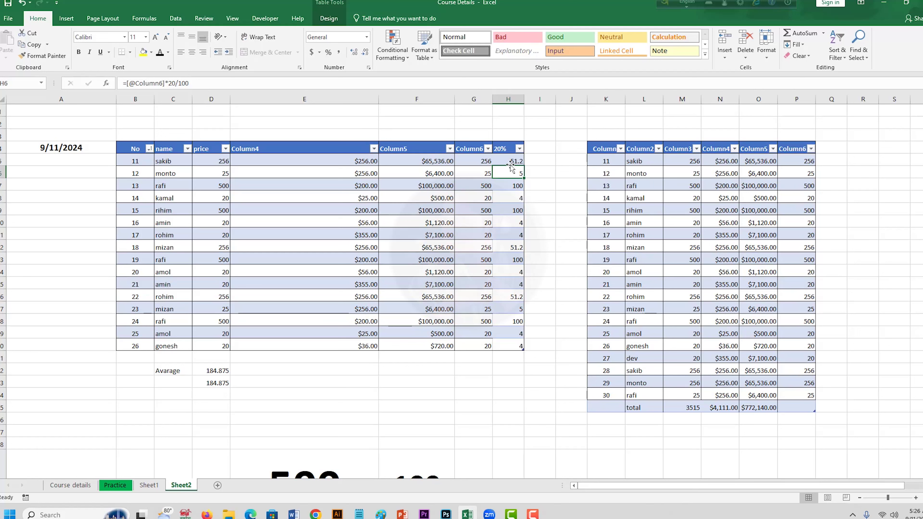
- Turn off the filter controls in the first table's header row
click(510, 160)
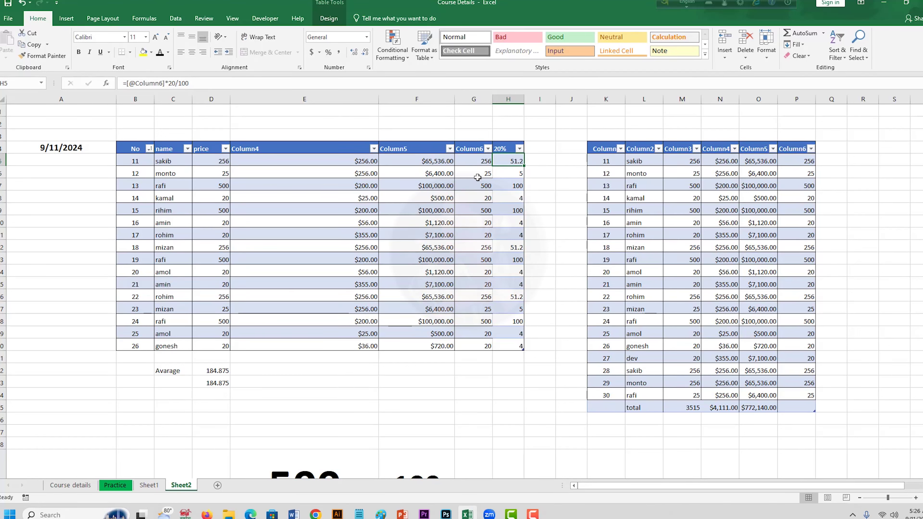
click(519, 148)
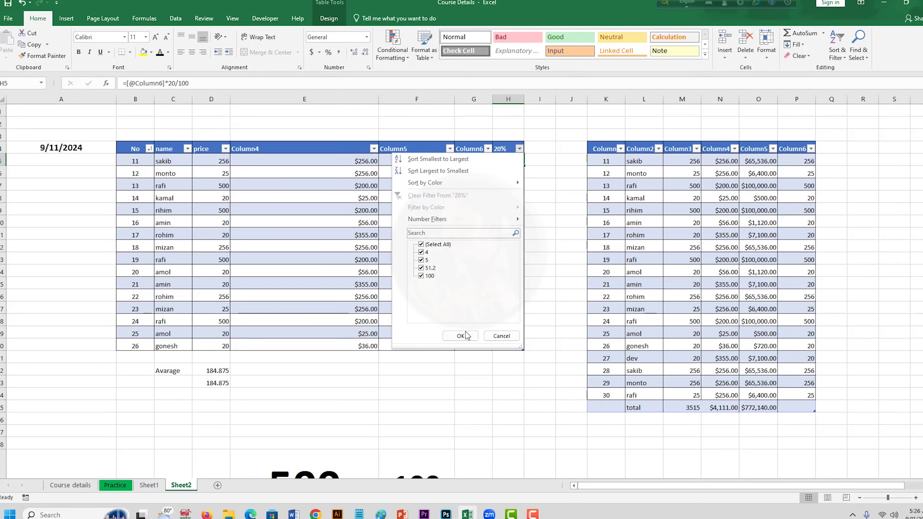
key(ctrl+shift+l)
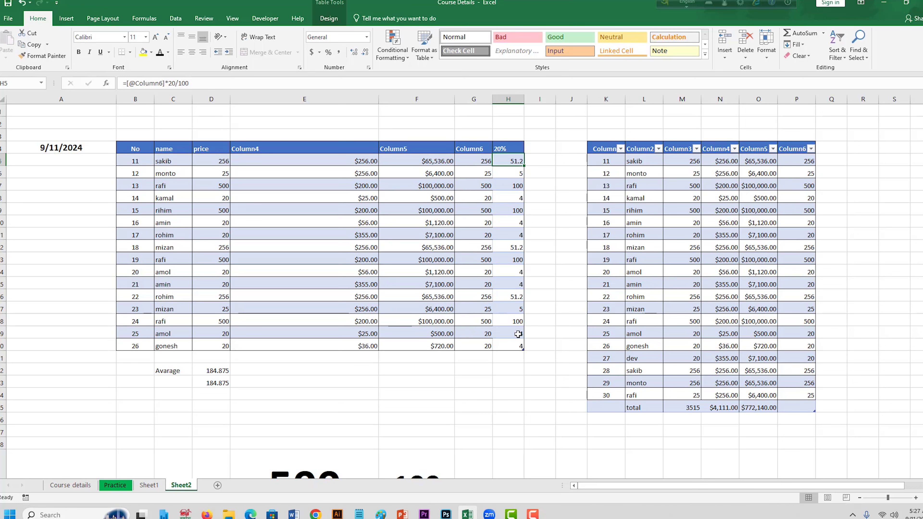